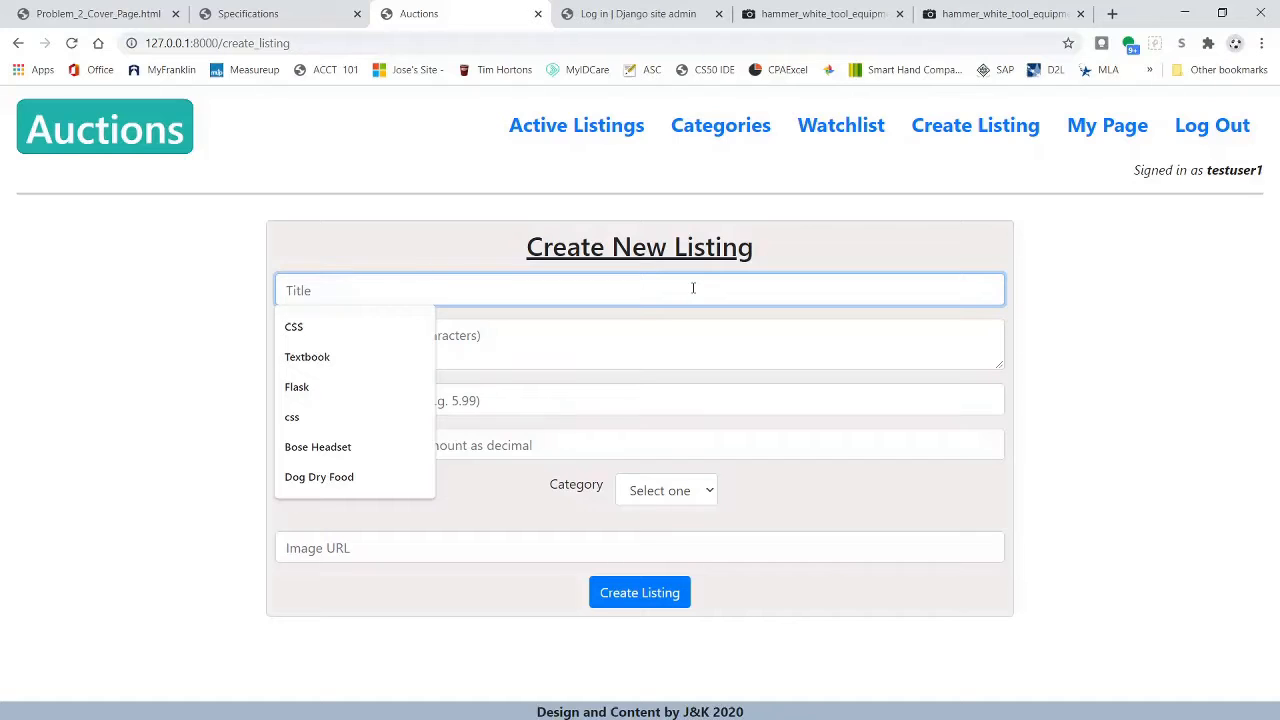
Fill in the new listing with title Hammer, description "This an old hammer", starting bid 1.99 and minimum bid step 0.01.
{"action": "type", "text": "Hammer"}
{"action": "key", "text": "Tab"}
{"action": "type", "text": "This "}
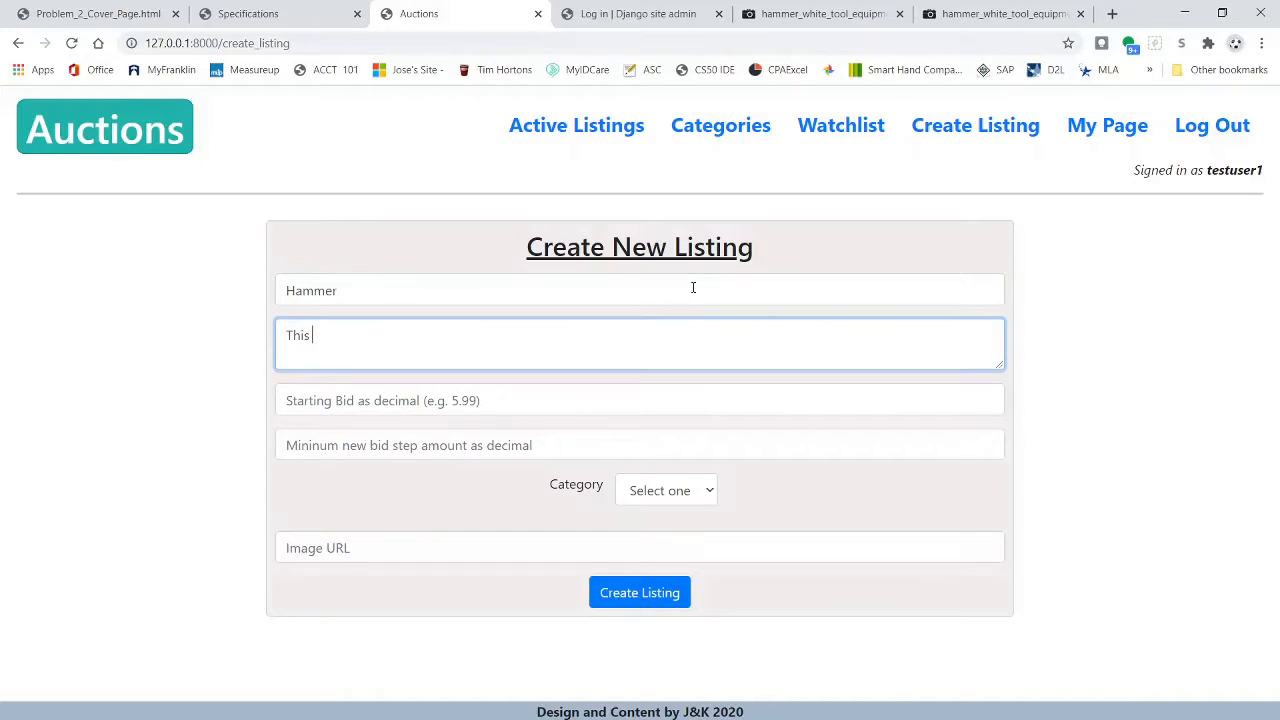
{"action": "type", "text": "an old hammer"}
{"action": "left_click", "coordinate": [414, 393]}
{"action": "type", "text": "1.99"}
{"action": "key", "text": "Tab"}
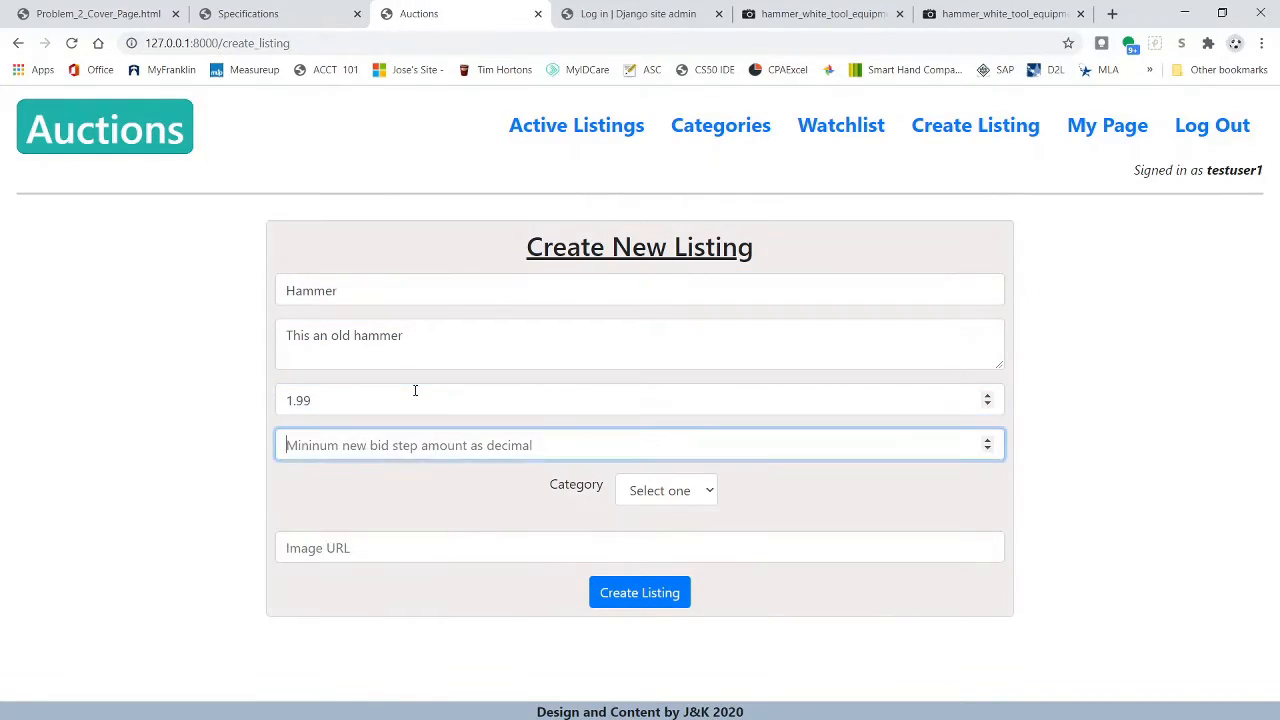
{"action": "type", "text": "0.01"}
{"action": "left_click", "coordinate": [660, 490]}
{"action": "left_click", "coordinate": [646, 626]}
{"action": "left_click", "coordinate": [551, 547]}
{"action": "type", "text": "https://free-images.com/lg/8a55/hammer_white_tool_equipment.jpg"}
{"action": "left_click", "coordinate": [640, 592]}
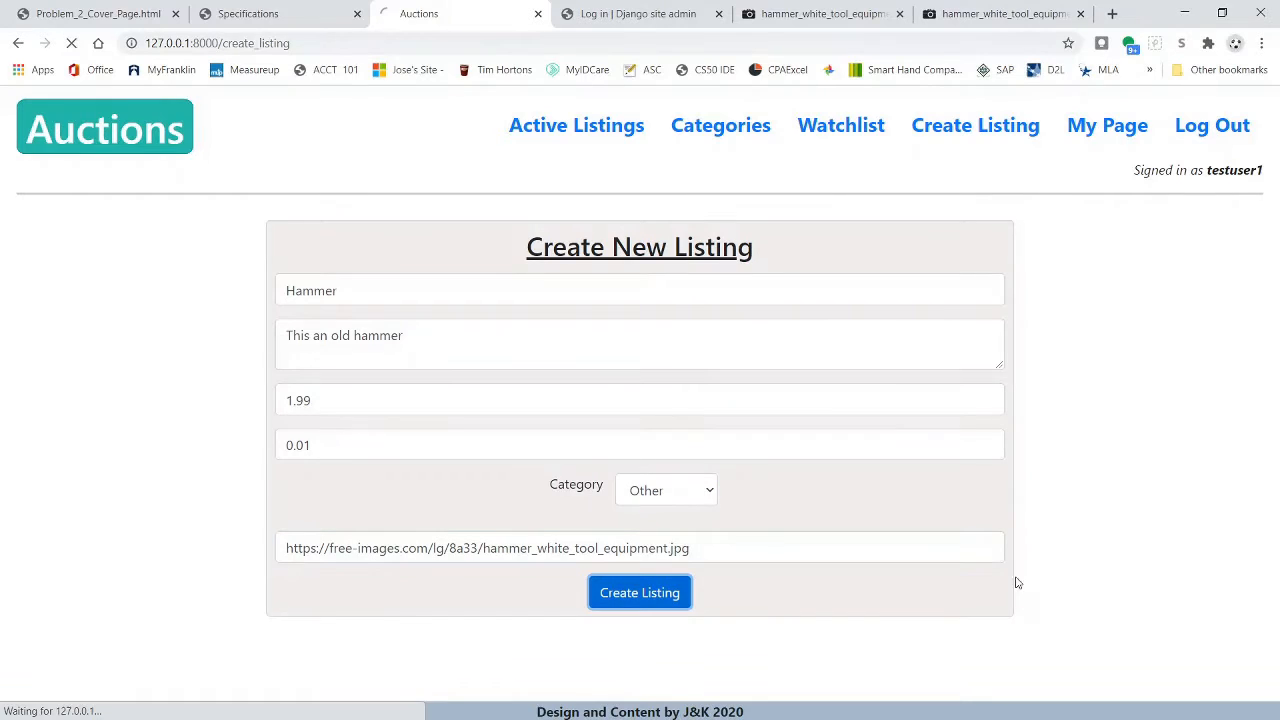
{"action": "scroll", "coordinate": [933, 531], "scroll_direction": "down", "scroll_amount": 3}
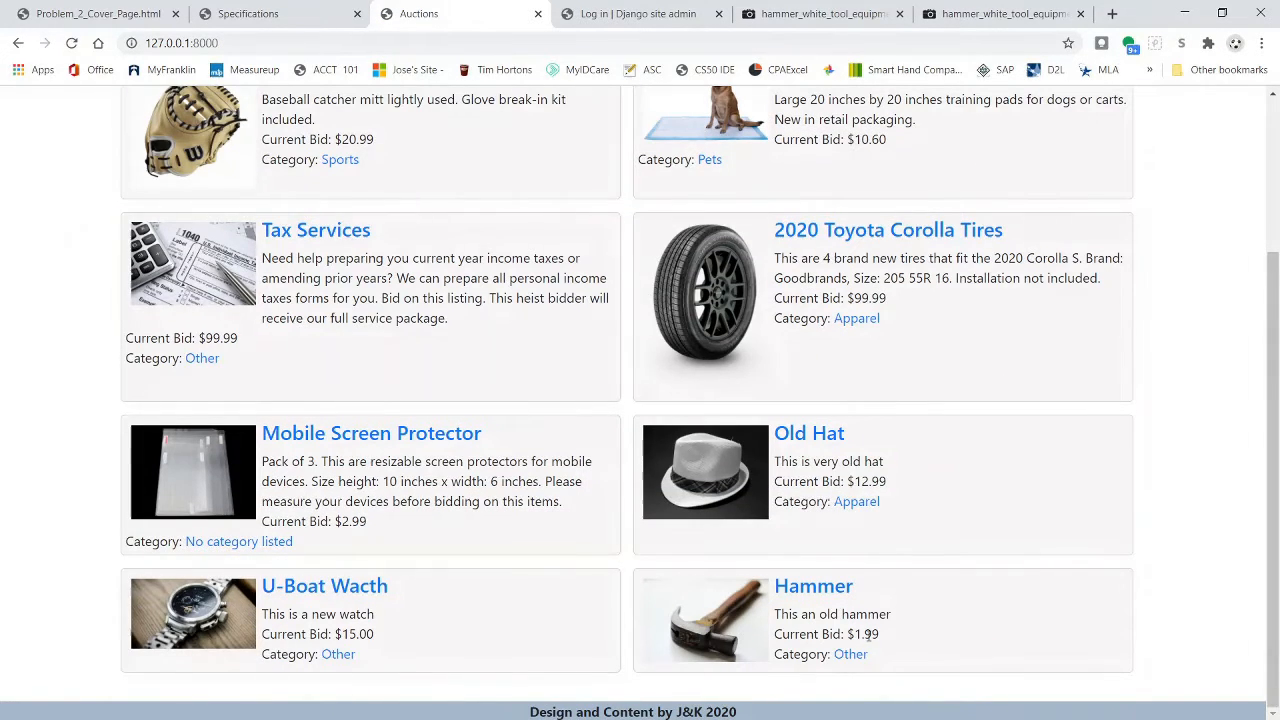
Check off requirements 2 (Create Listing) and 3 (Active Listings Page) in the Specifications document.
{"action": "left_click", "coordinate": [242, 15]}
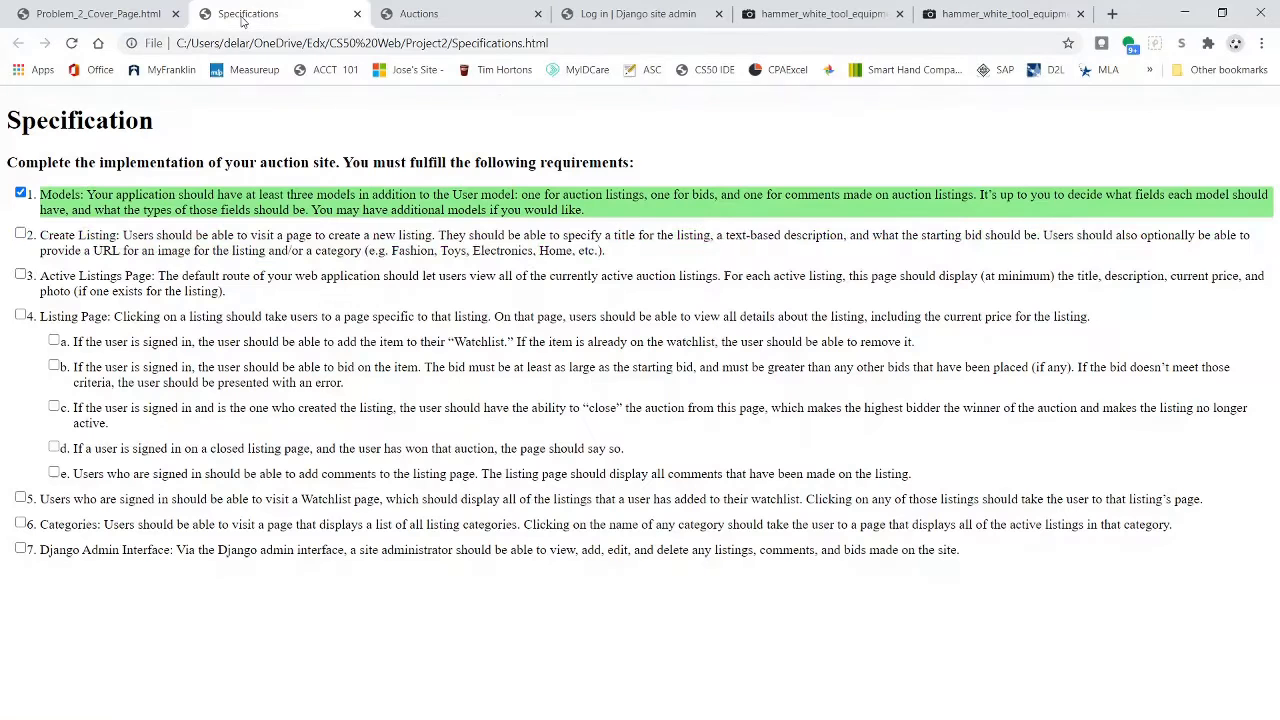
{"action": "left_click", "coordinate": [20, 233]}
{"action": "left_click", "coordinate": [21, 274]}
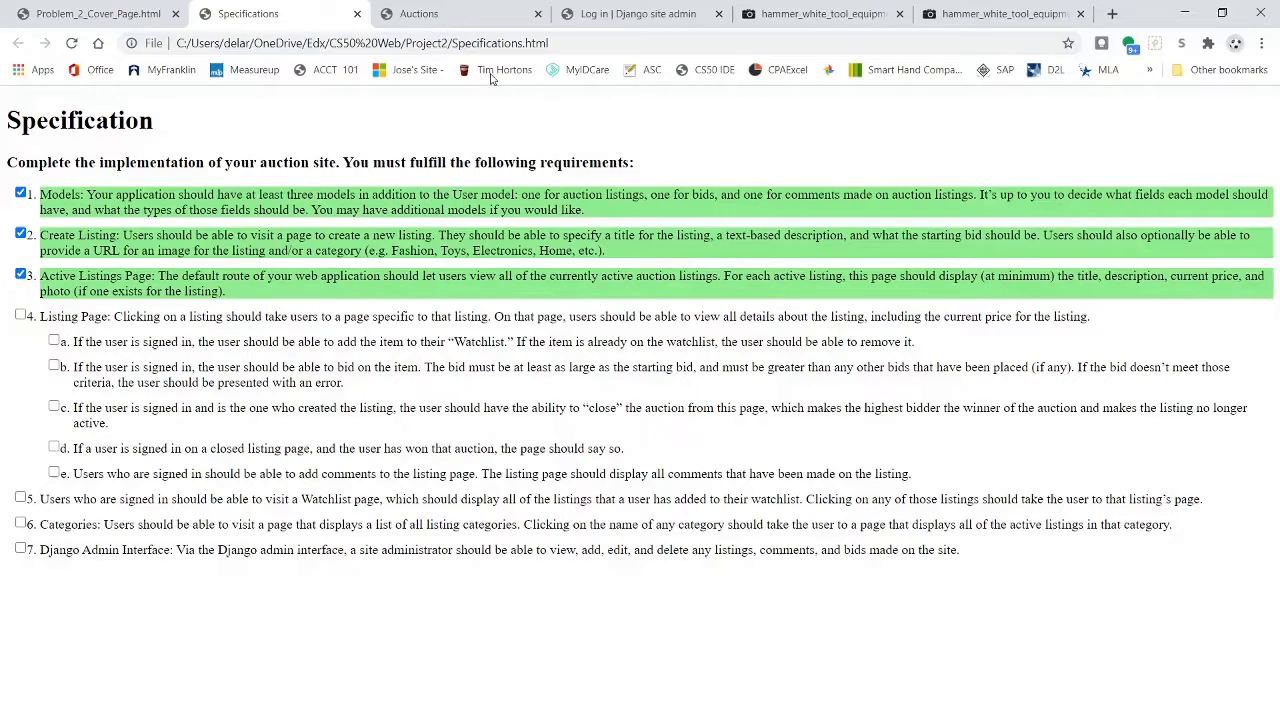
Review the auction site's Active Listings page, examining the title, description, current bid and photo of each listing.
{"action": "left_click", "coordinate": [457, 15]}
{"action": "scroll", "coordinate": [517, 263], "scroll_direction": "up", "scroll_amount": 3}
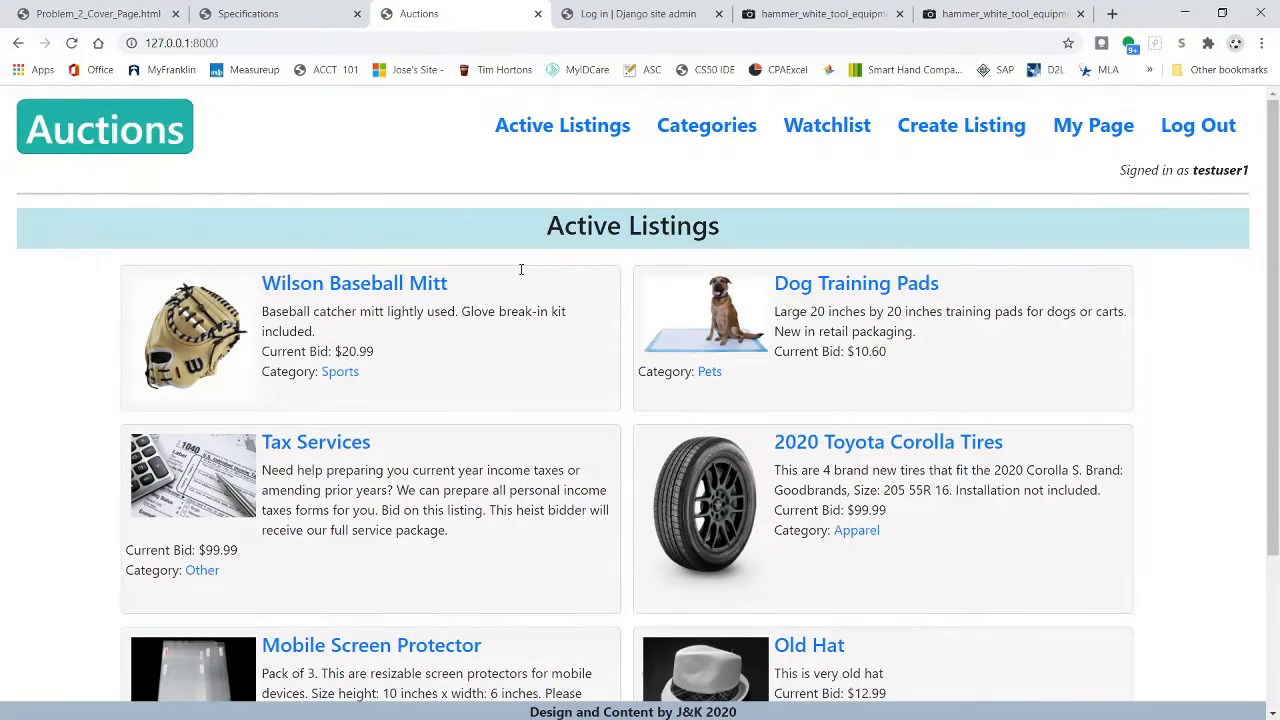
{"action": "left_click", "coordinate": [163, 114]}
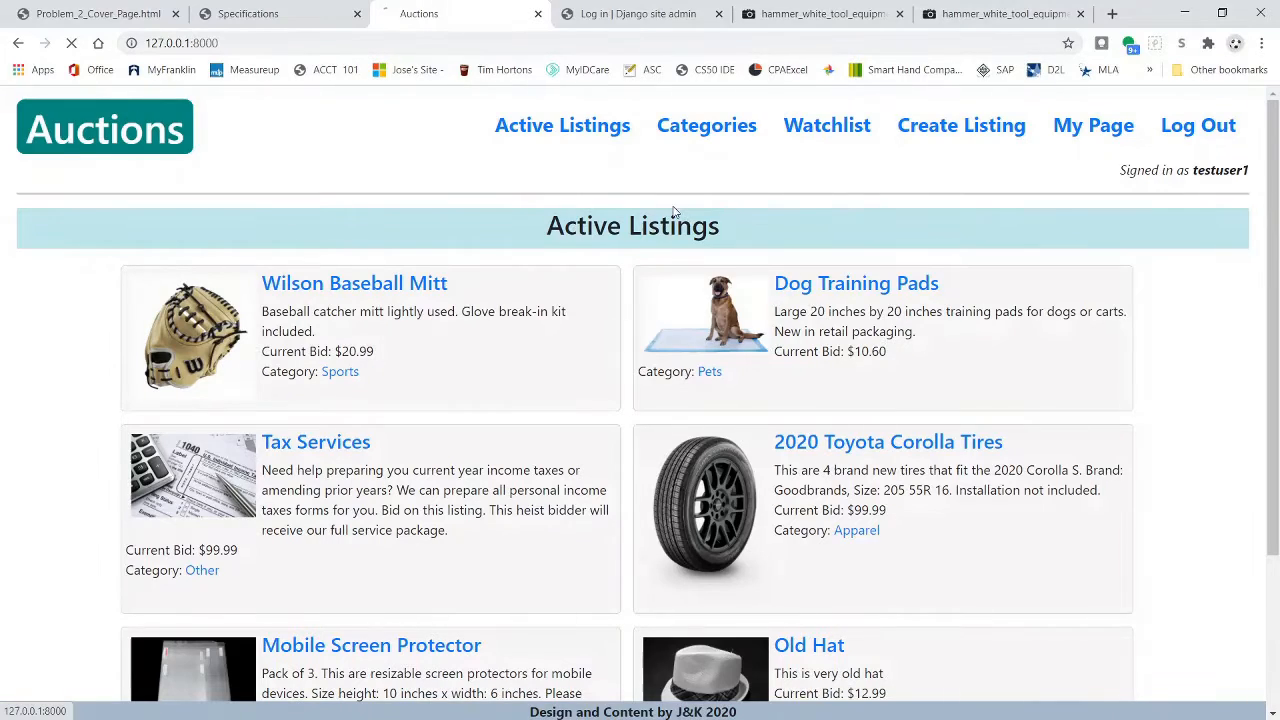
{"action": "scroll", "coordinate": [470, 235], "scroll_direction": "down", "scroll_amount": 2}
{"action": "scroll", "coordinate": [445, 240], "scroll_direction": "up", "scroll_amount": 2}
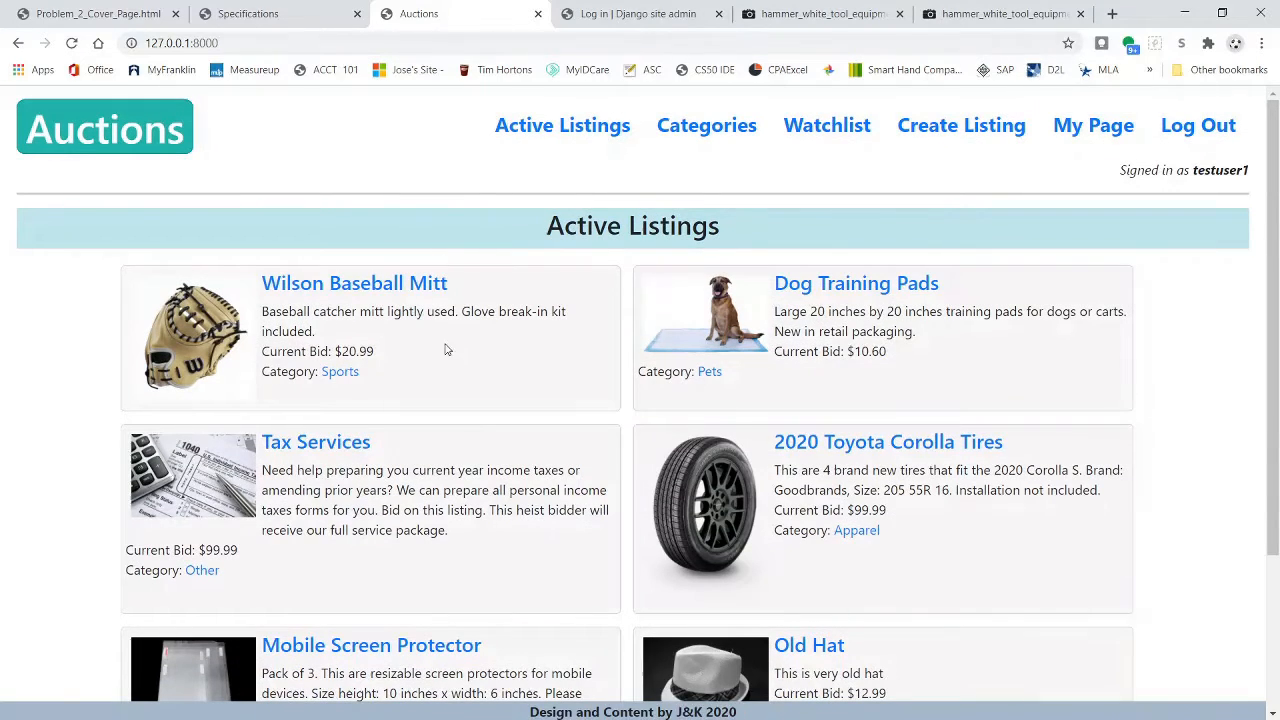
{"action": "scroll", "coordinate": [445, 352], "scroll_direction": "down", "scroll_amount": 2}
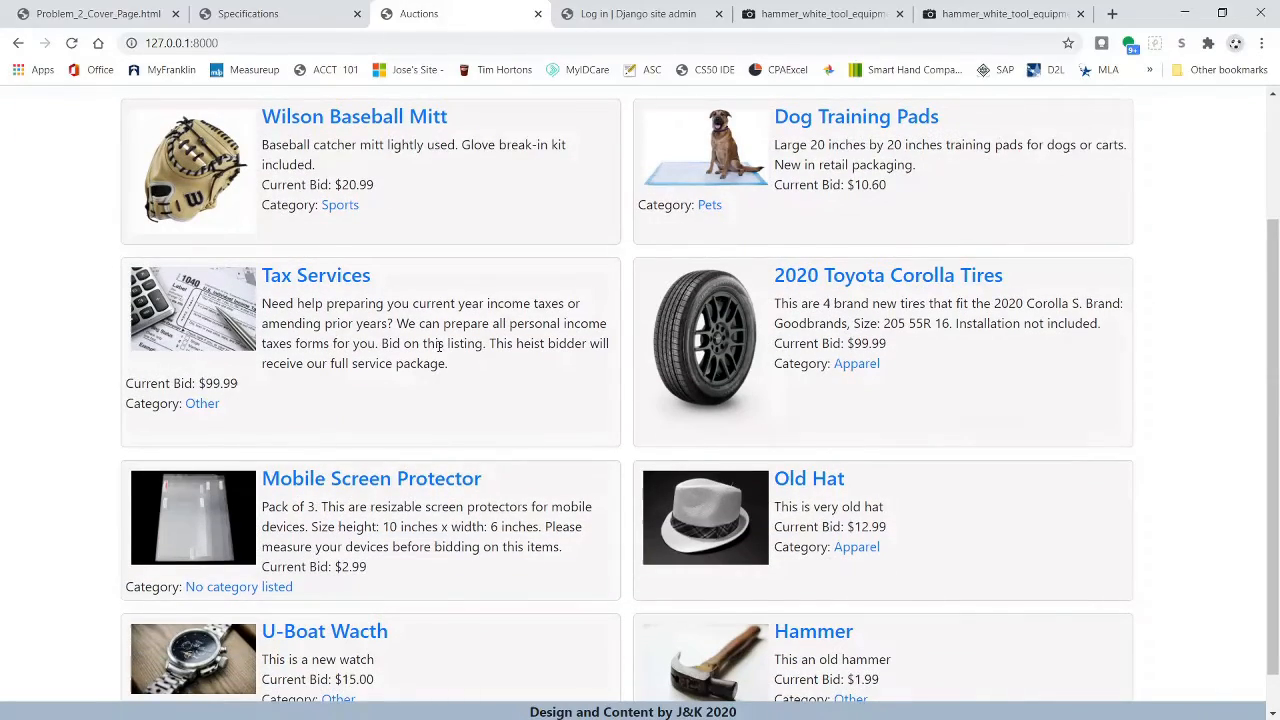
{"action": "scroll", "coordinate": [438, 346], "scroll_direction": "up", "scroll_amount": 2}
{"action": "scroll", "coordinate": [438, 352], "scroll_direction": "down", "scroll_amount": 3}
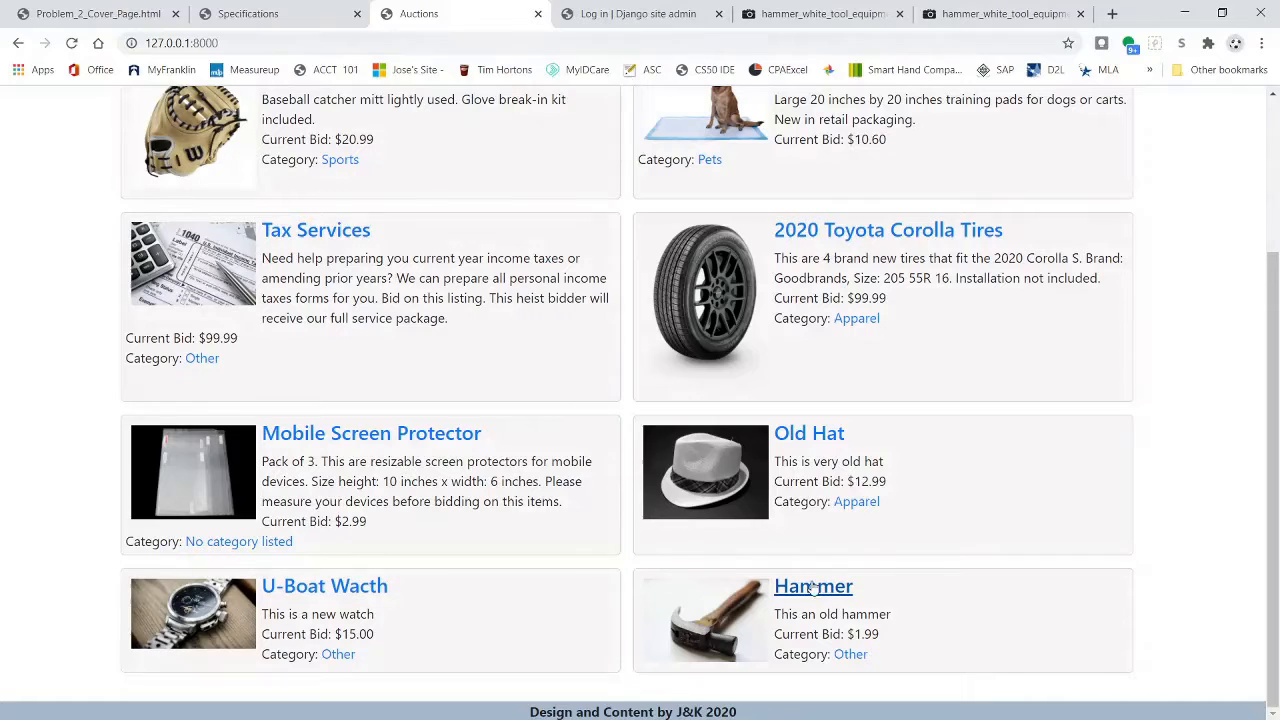
{"action": "scroll", "coordinate": [815, 590], "scroll_direction": "up", "scroll_amount": 3}
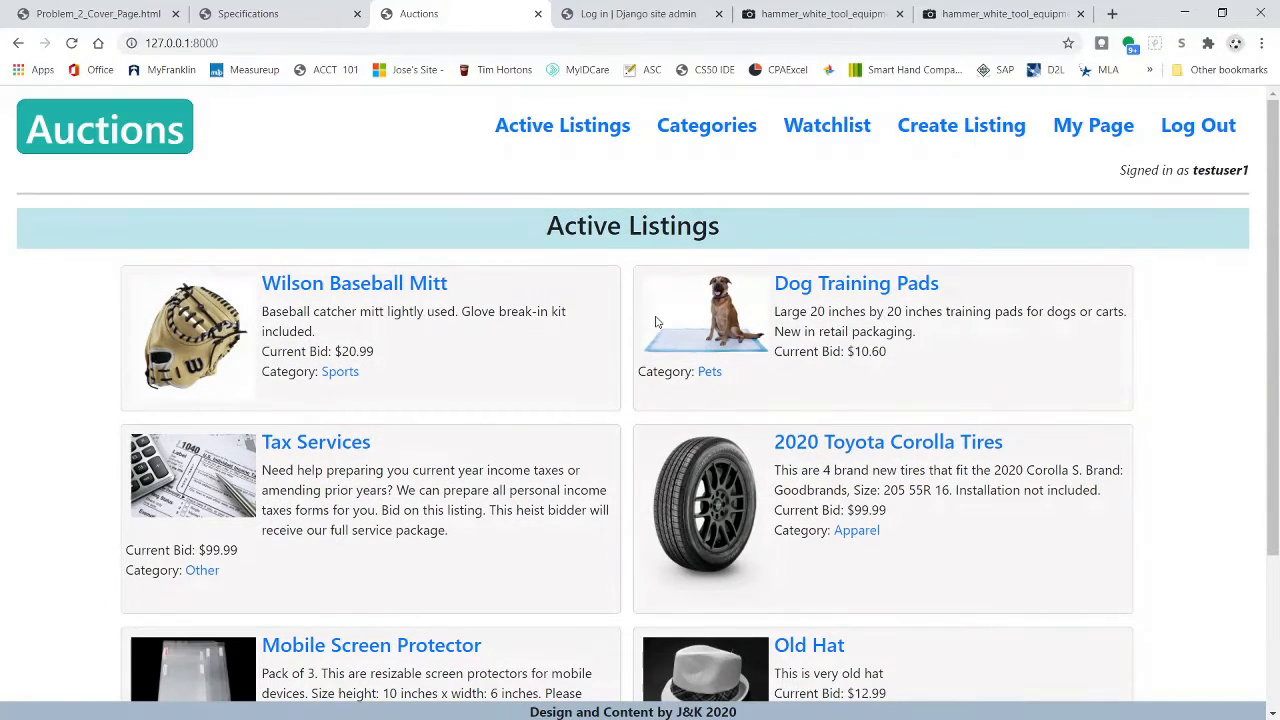
Check off requirement 4 (Listing Page) in the Specifications document and open the Hammer listing on the auction site.
{"action": "left_click", "coordinate": [248, 13]}
{"action": "left_click", "coordinate": [20, 314]}
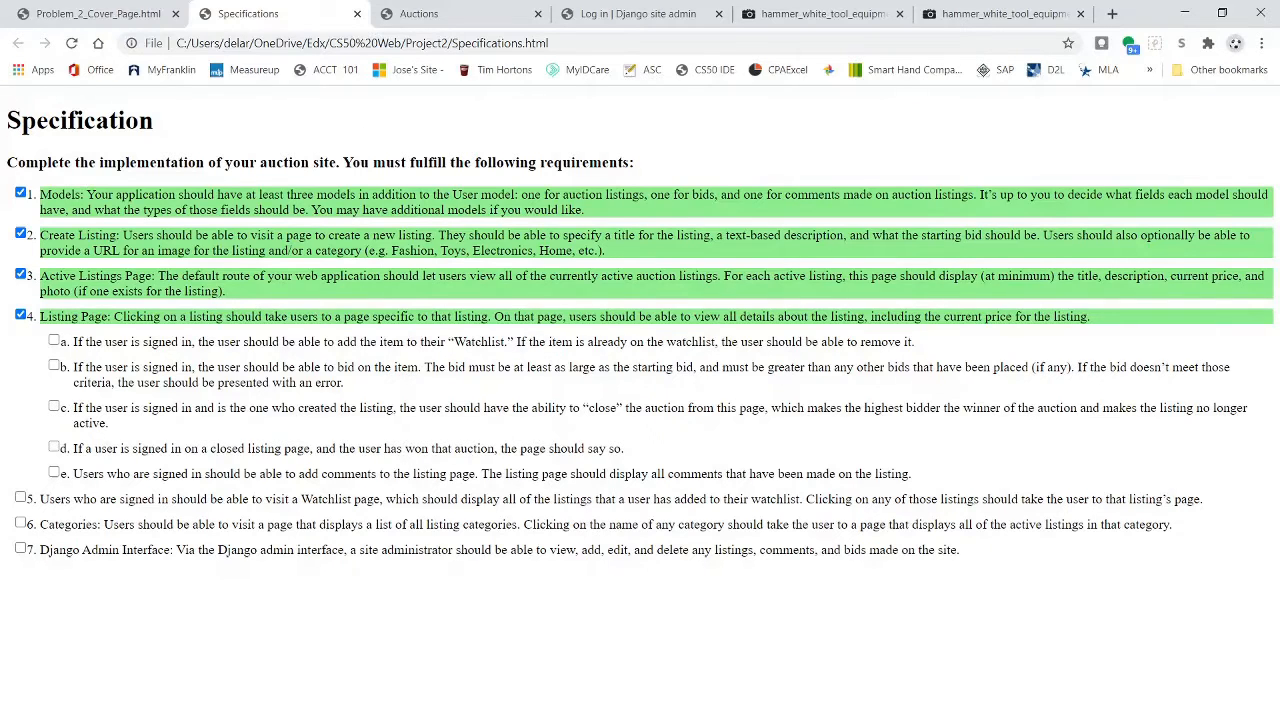
{"action": "left_click", "coordinate": [455, 13]}
{"action": "scroll", "coordinate": [637, 603], "scroll_direction": "down", "scroll_amount": 3}
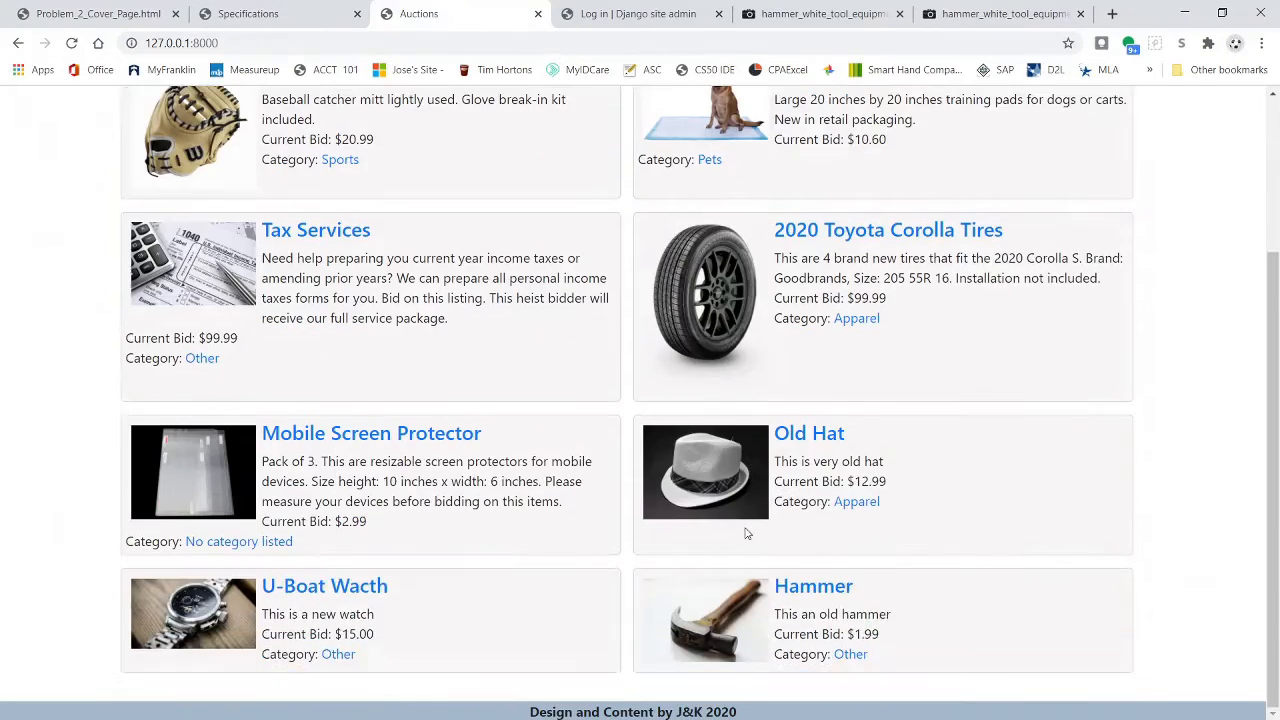
{"action": "left_click", "coordinate": [813, 598]}
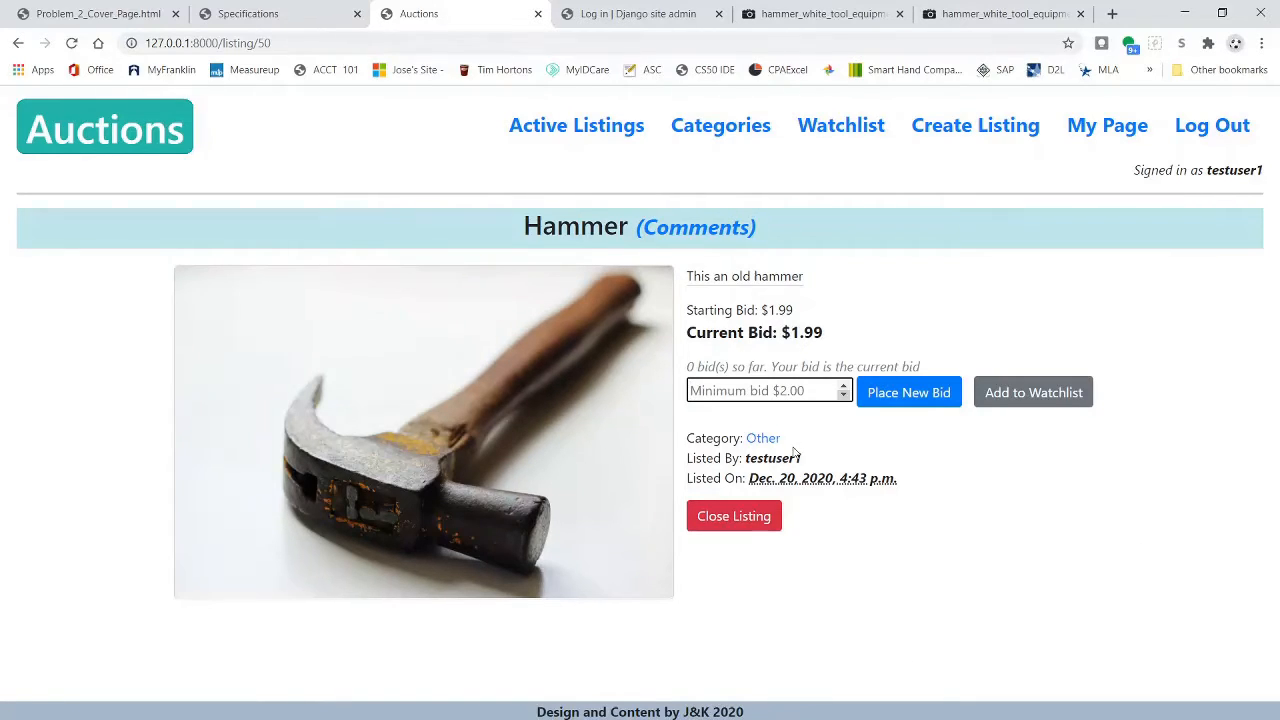
Check off specification 4a, and test the Hammer listing's watchlist option by adding it, removing it and adding it again.
{"action": "key", "text": "ctrl+shift+Tab"}
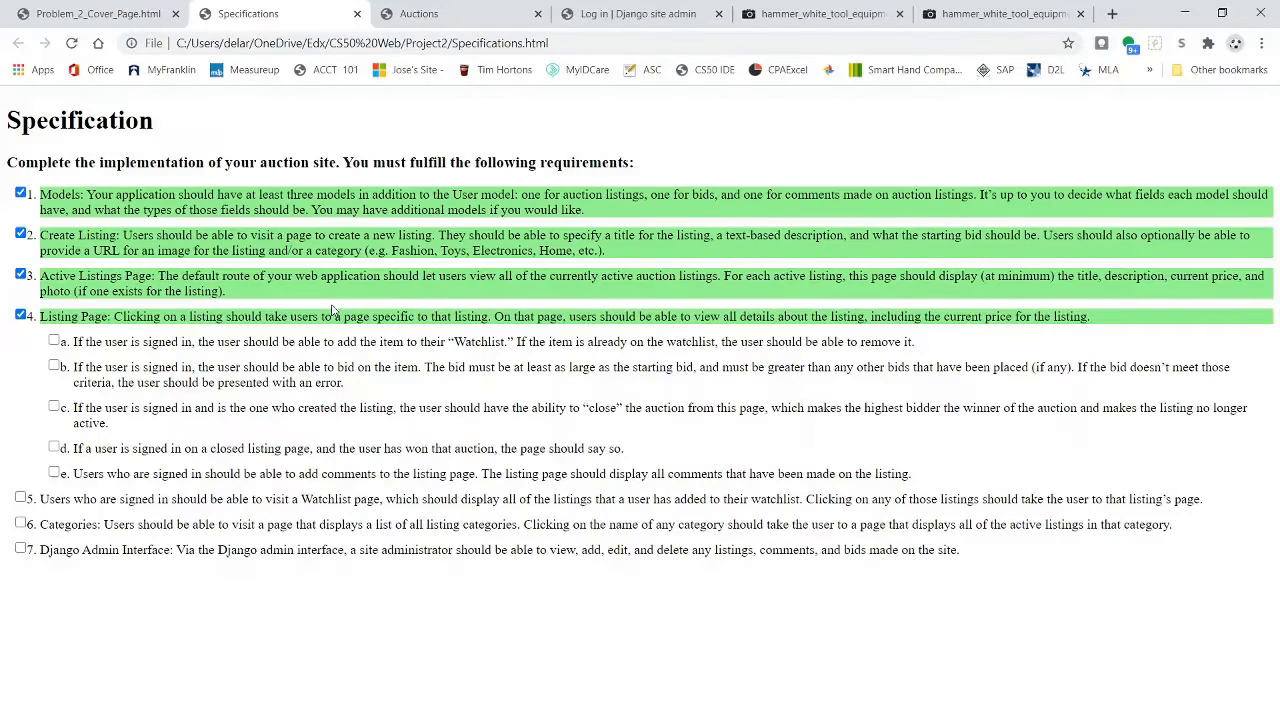
{"action": "left_click", "coordinate": [54, 341]}
{"action": "left_click", "coordinate": [452, 15]}
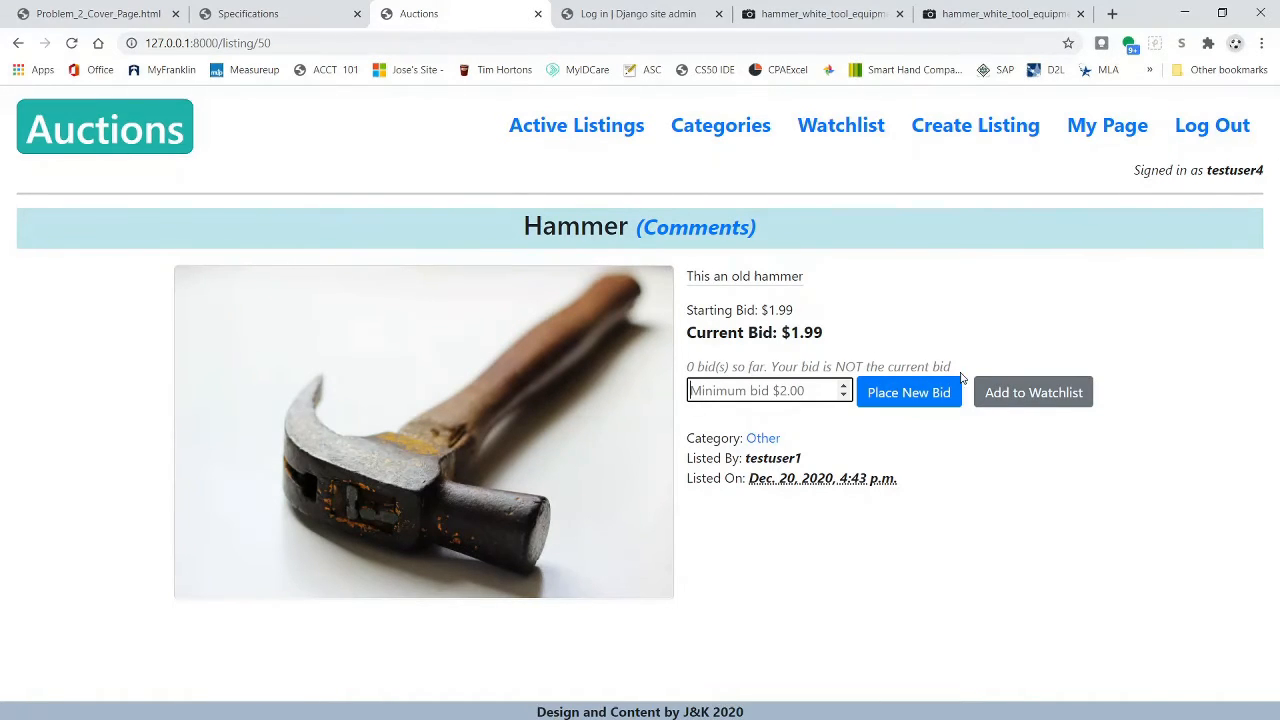
{"action": "left_click", "coordinate": [1031, 393]}
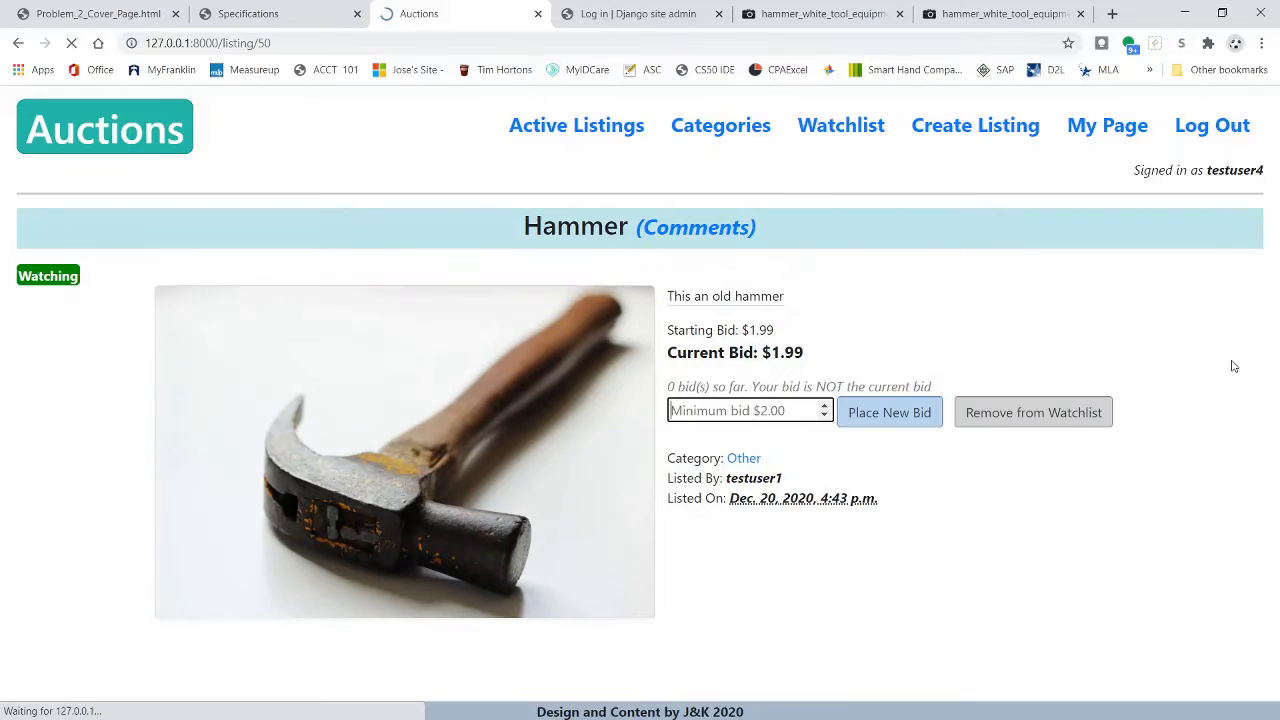
{"action": "left_click", "coordinate": [1020, 417]}
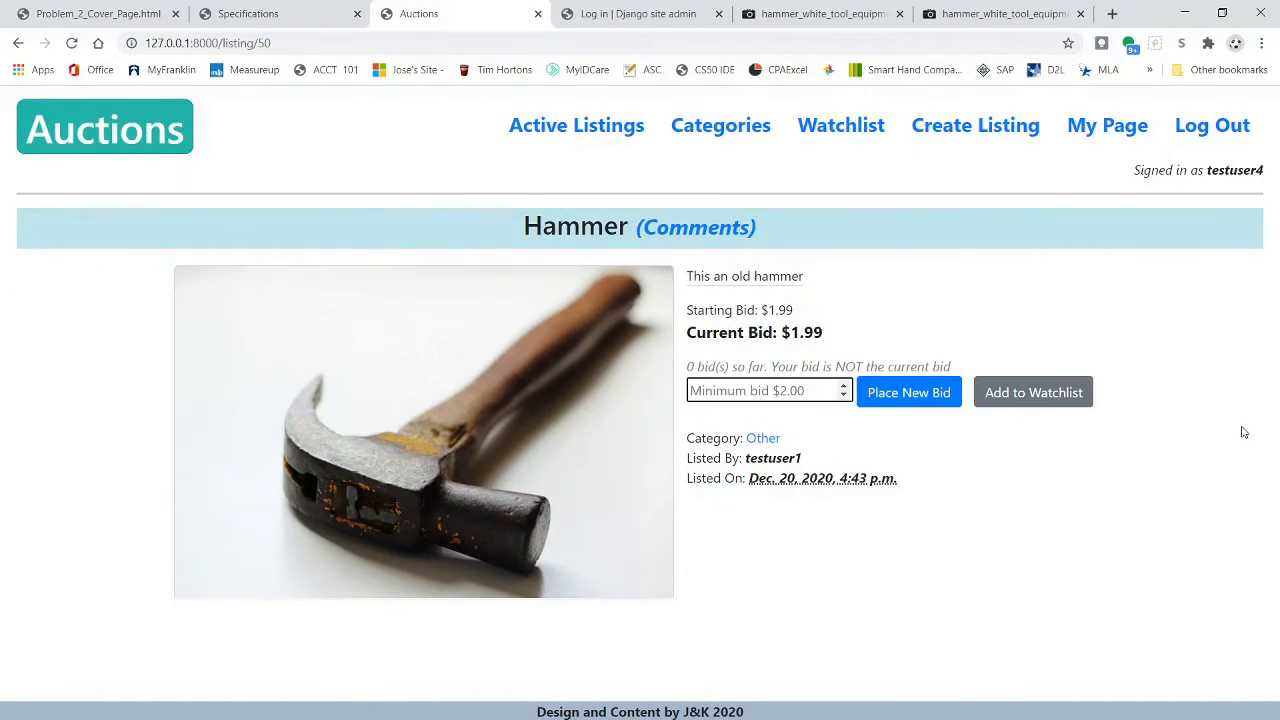
{"action": "left_click", "coordinate": [1063, 396]}
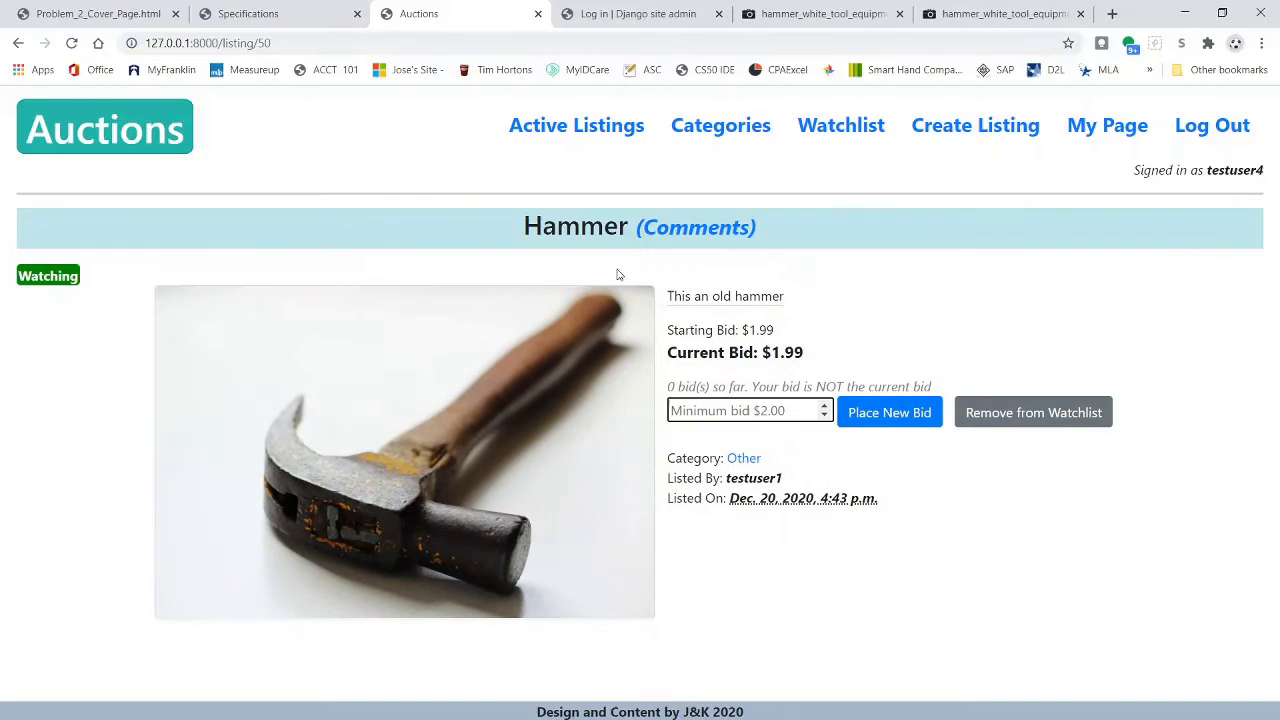
Check off specification 4b on bidding, and try to place a bid of 1.00 on the Hammer listing.
{"action": "left_click", "coordinate": [270, 13]}
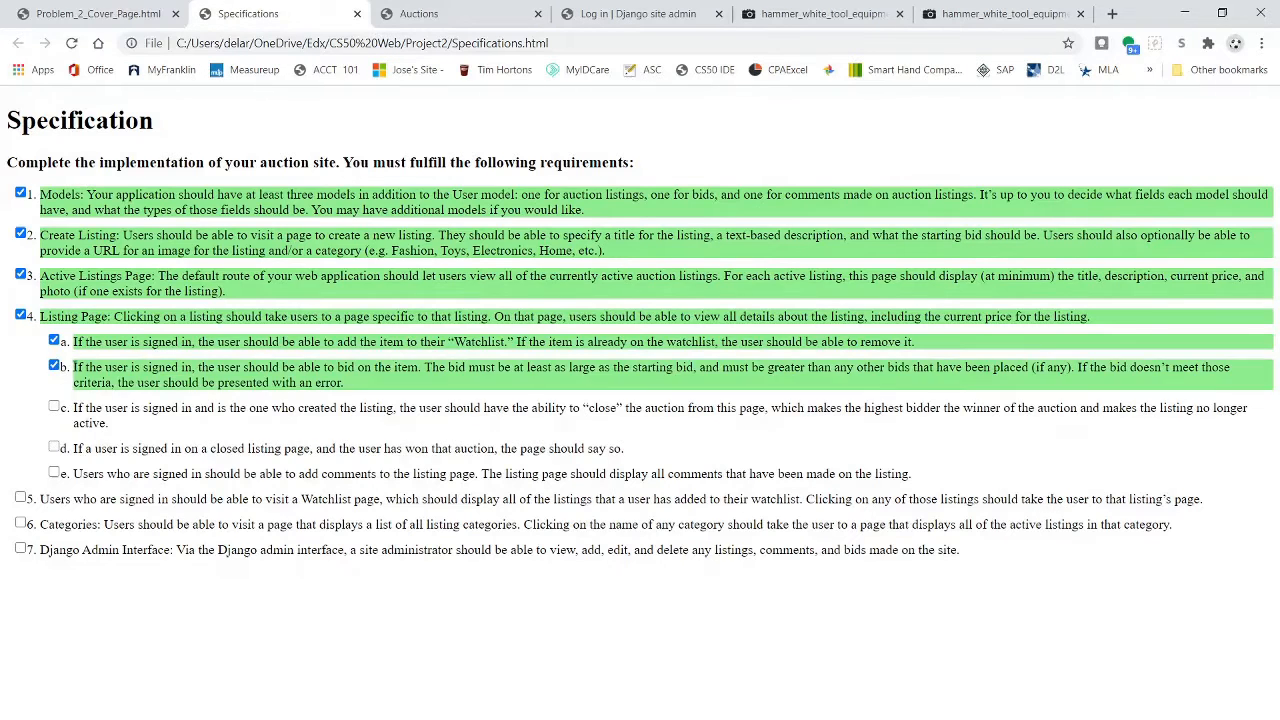
{"action": "left_click", "coordinate": [55, 367]}
{"action": "left_click", "coordinate": [417, 13]}
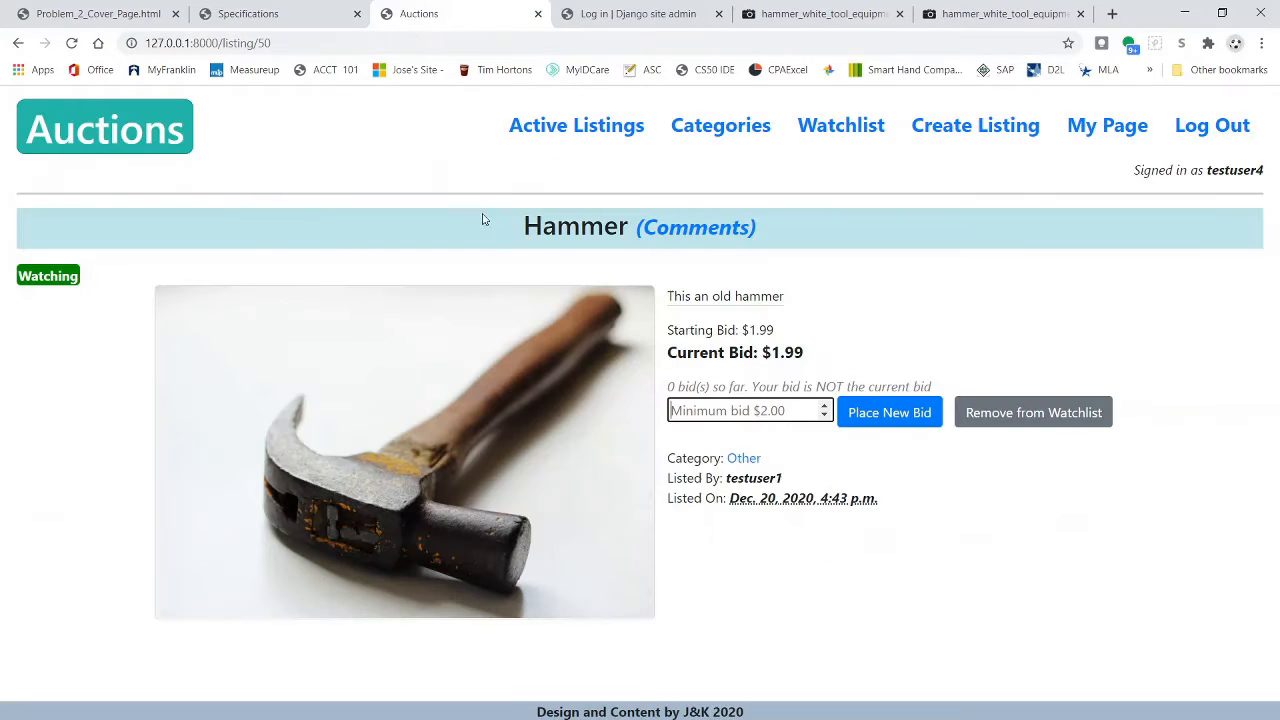
{"action": "left_click", "coordinate": [720, 410]}
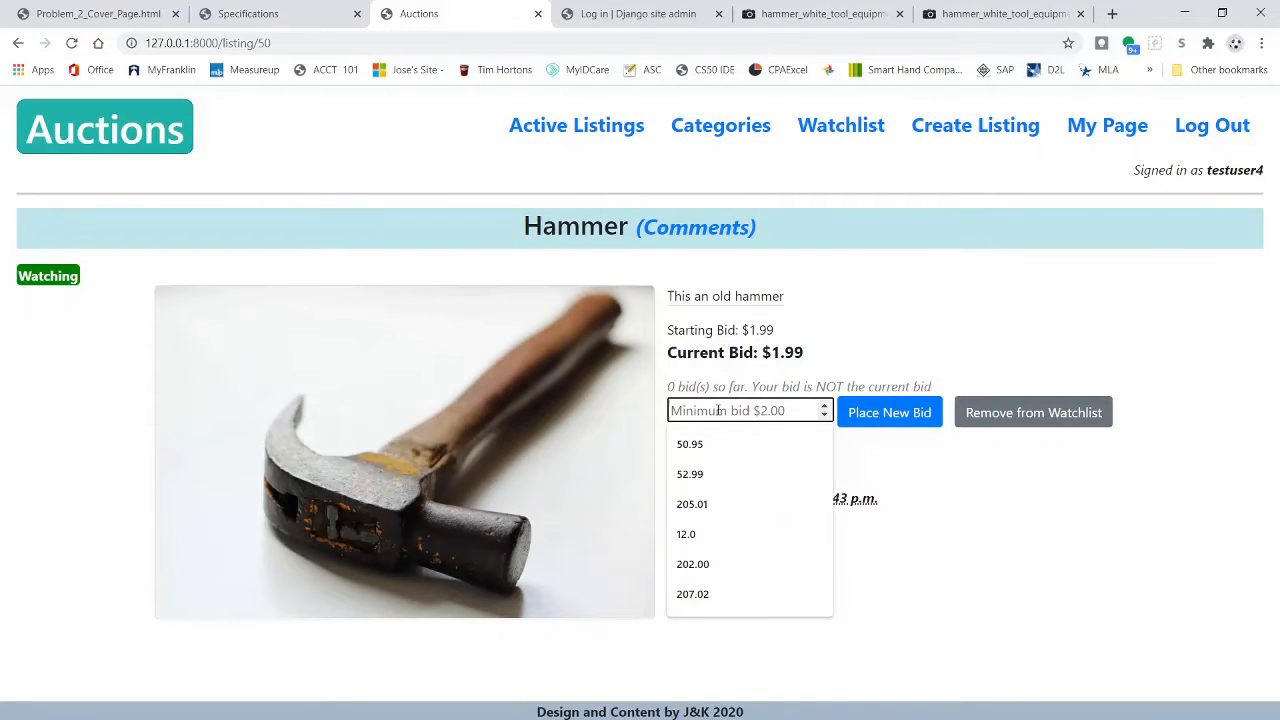
{"action": "type", "text": "1.00"}
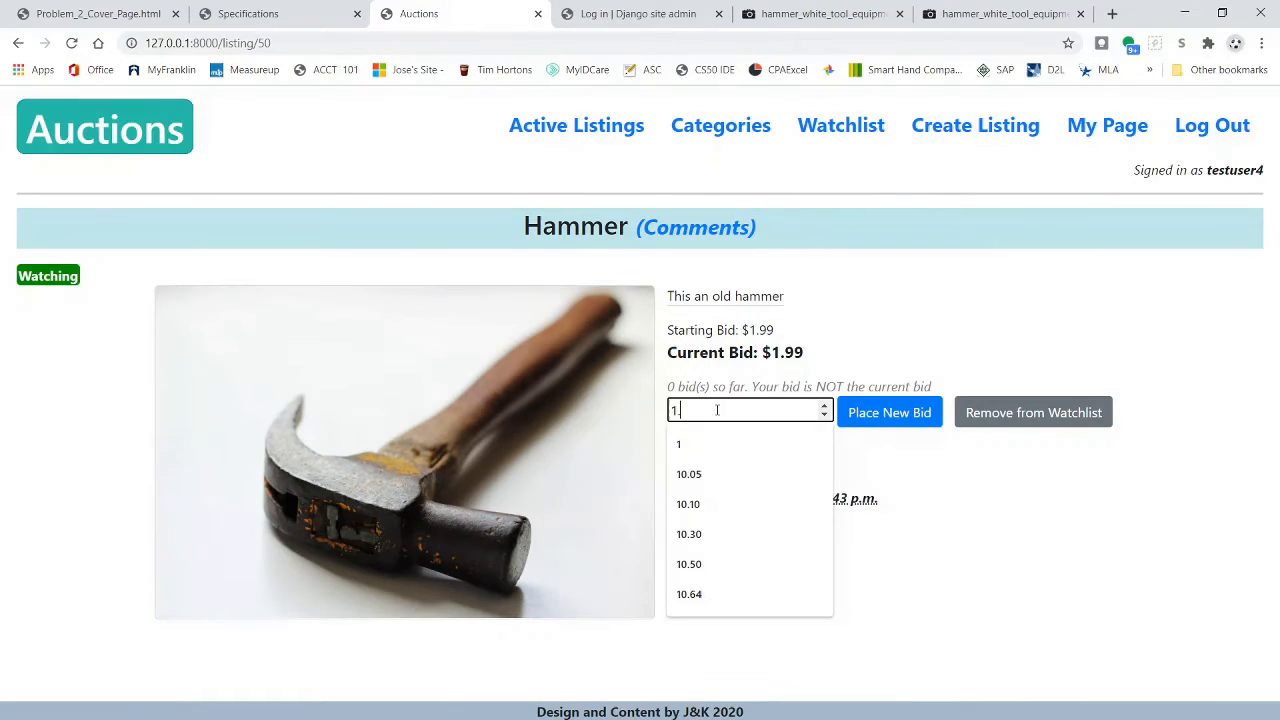
{"action": "left_click", "coordinate": [886, 412]}
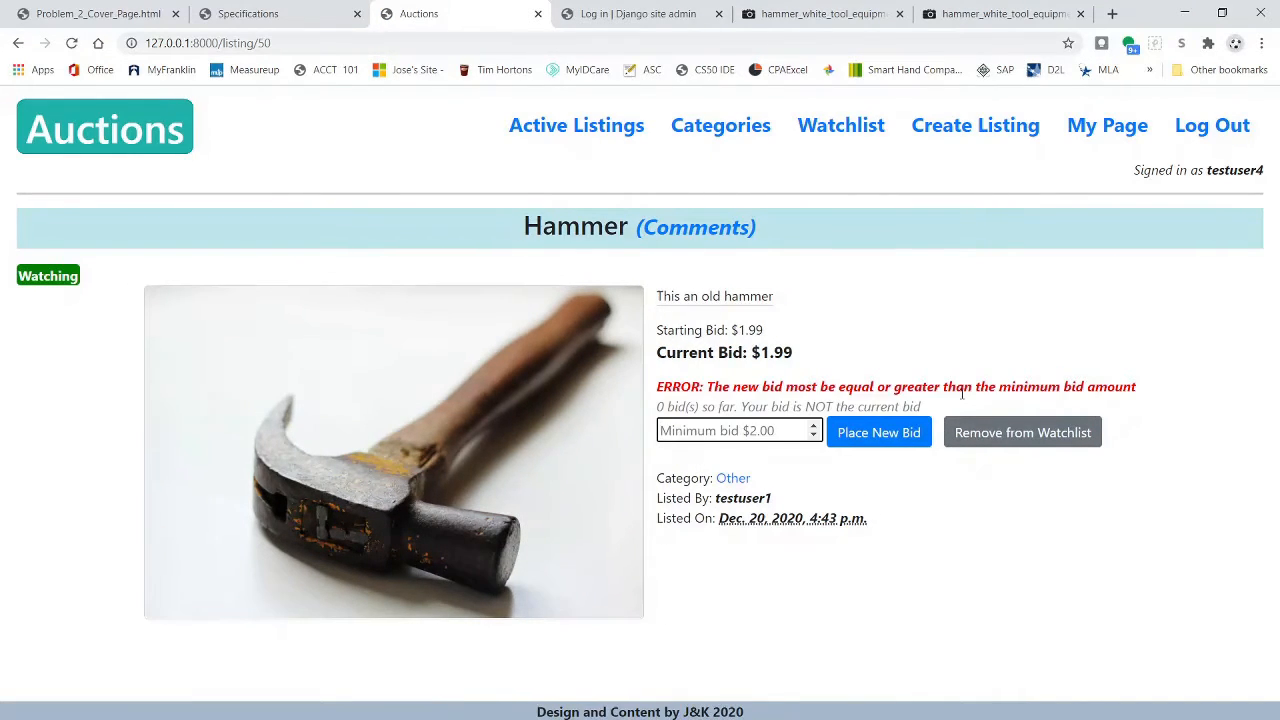
Place a bid of 3.00 on the Hammer listing and highlight its current bid line.
{"action": "left_click", "coordinate": [735, 430]}
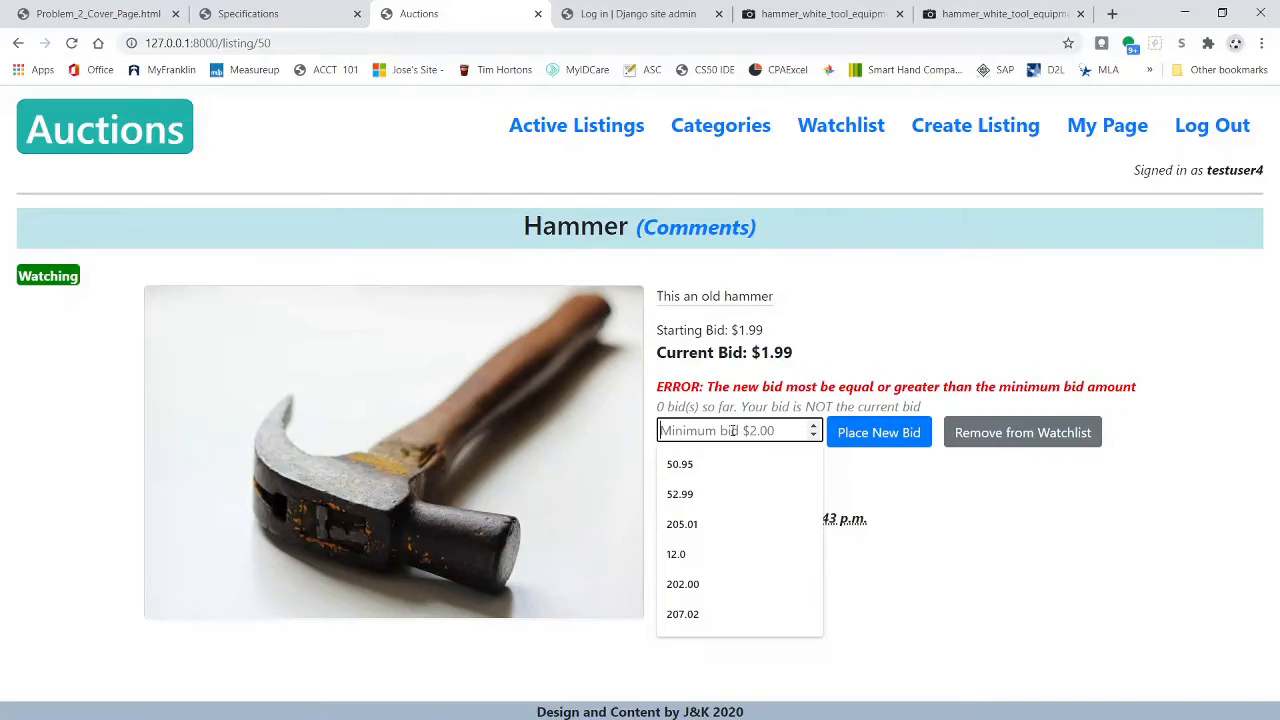
{"action": "type", "text": "3"}
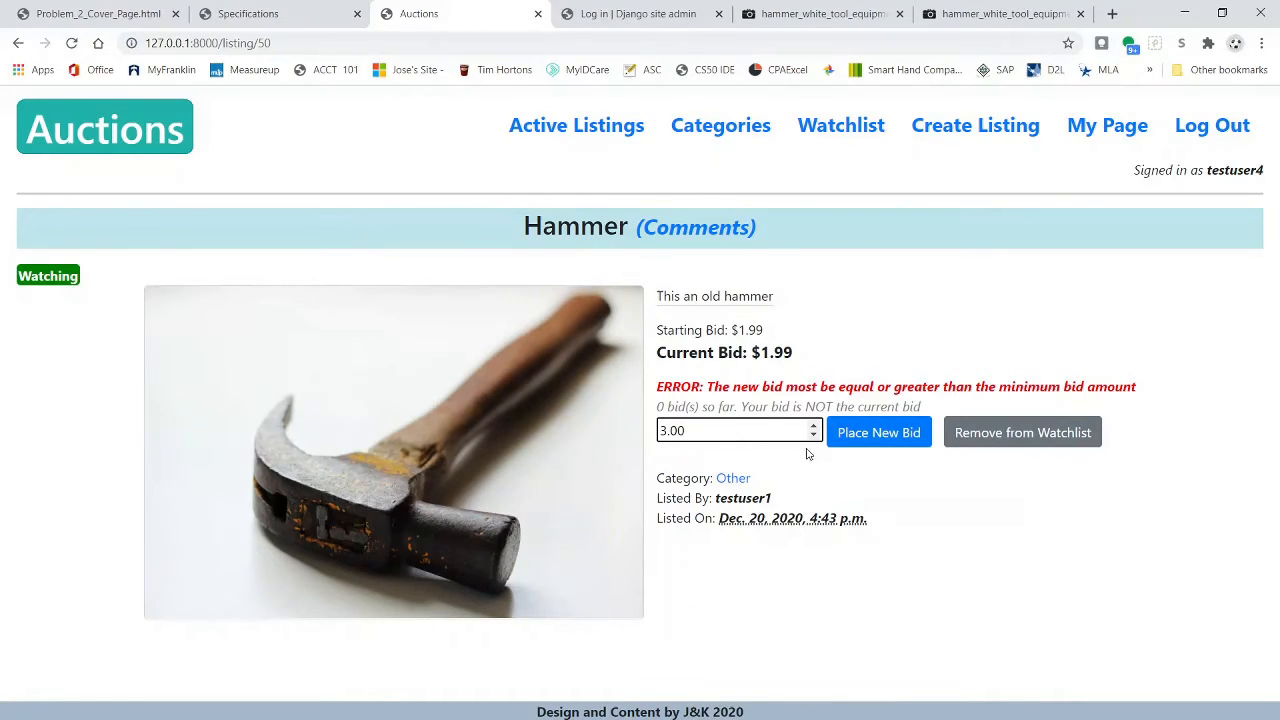
{"action": "left_click", "coordinate": [862, 434]}
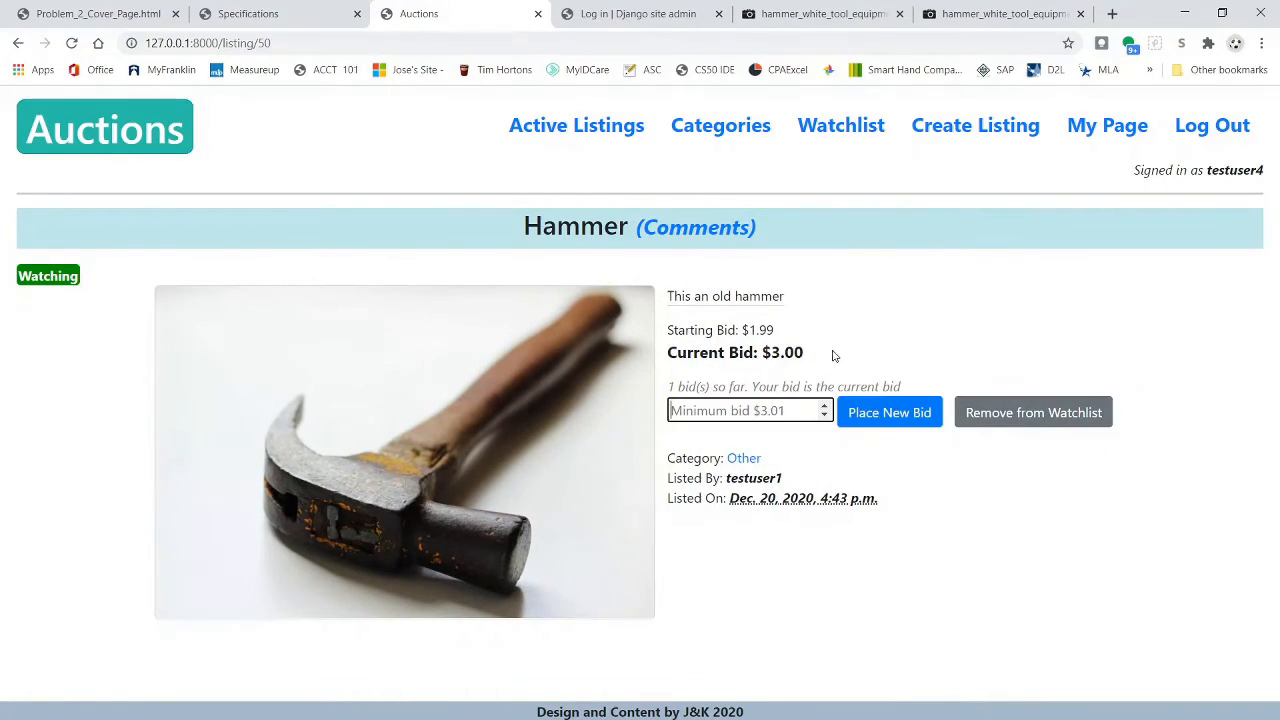
{"action": "left_click_drag", "start_coordinate": [833, 355], "coordinate": [660, 358]}
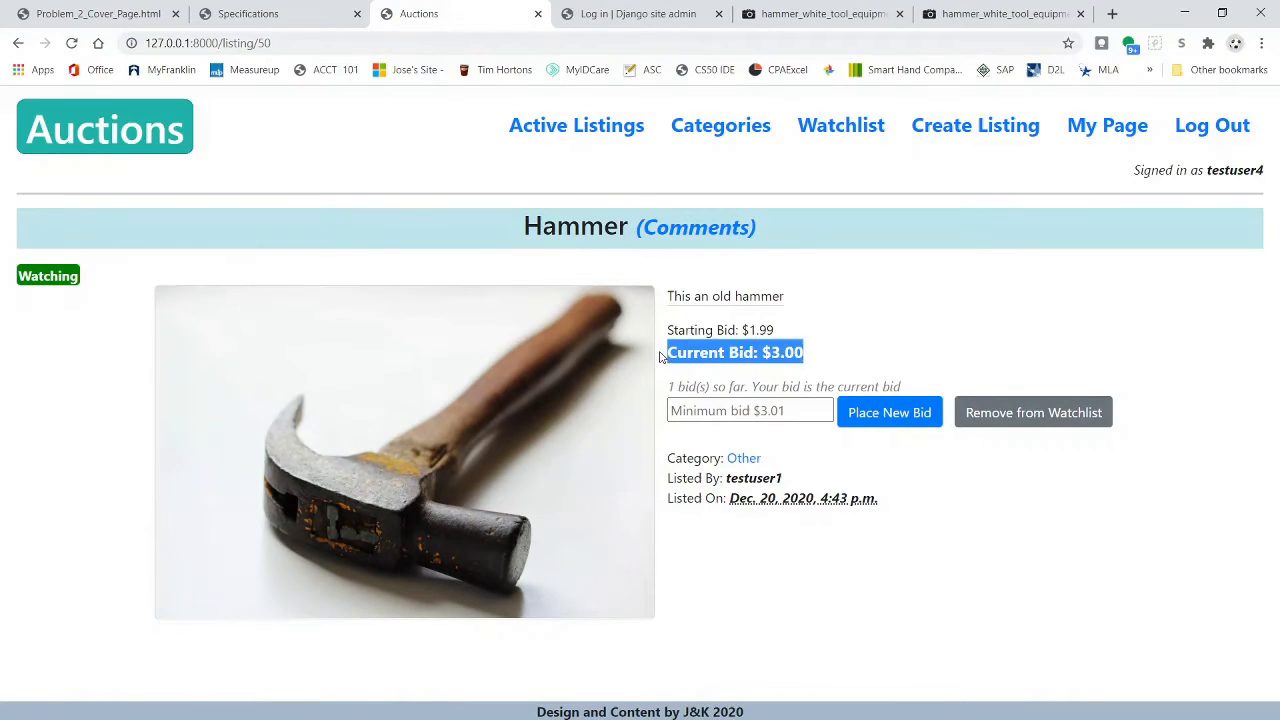
Check off specification 4c on closing auctions, and close the Hammer listing from its page on the auction site.
{"action": "key", "text": "ctrl+shift+Tab"}
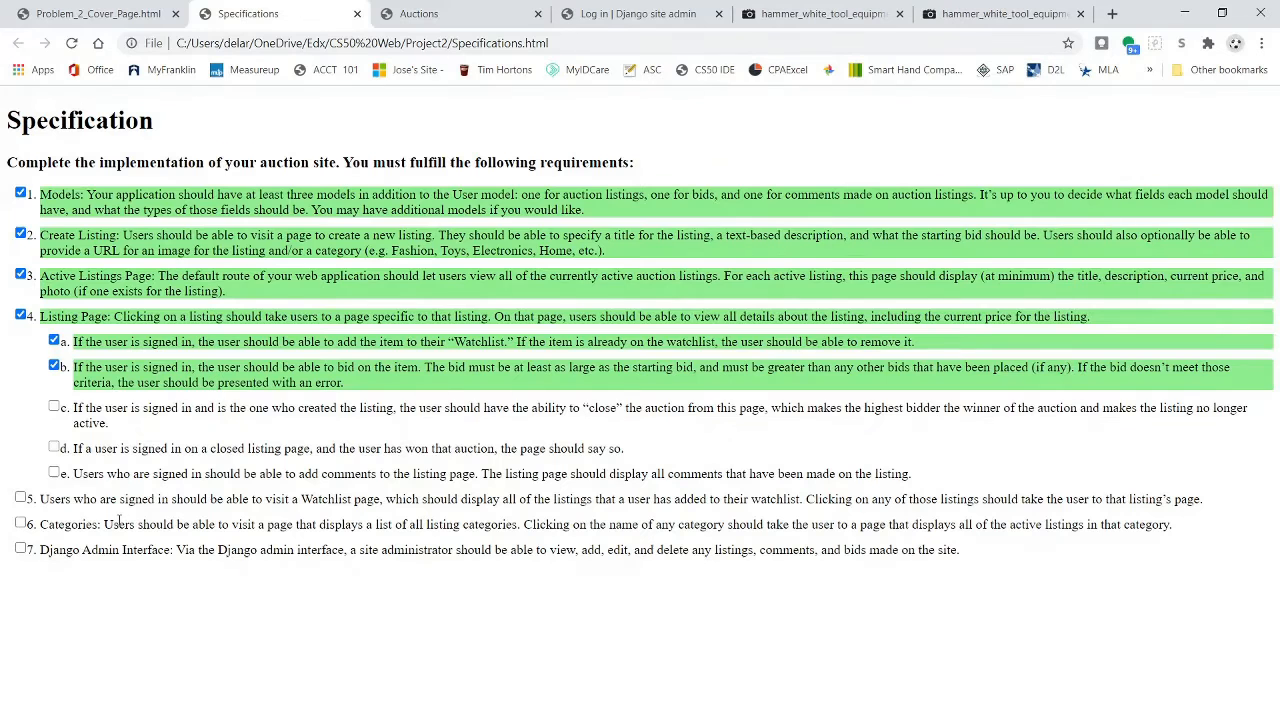
{"action": "left_click", "coordinate": [56, 407]}
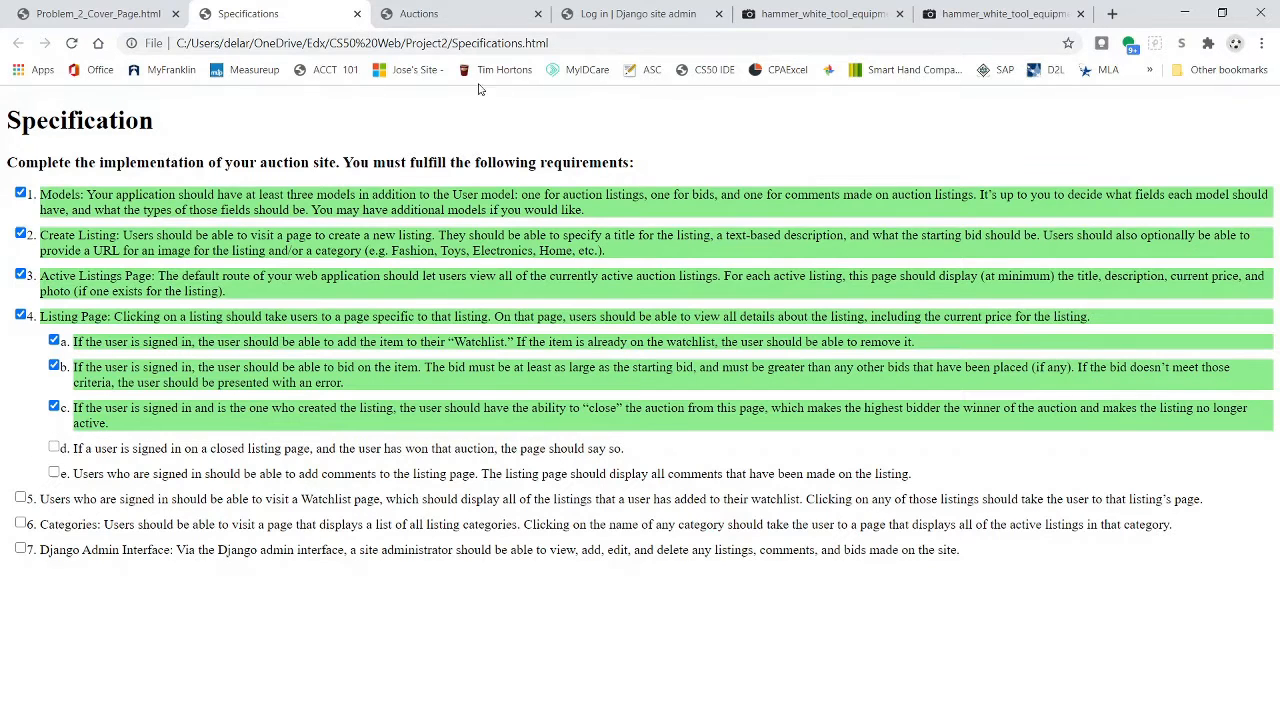
{"action": "left_click", "coordinate": [440, 17]}
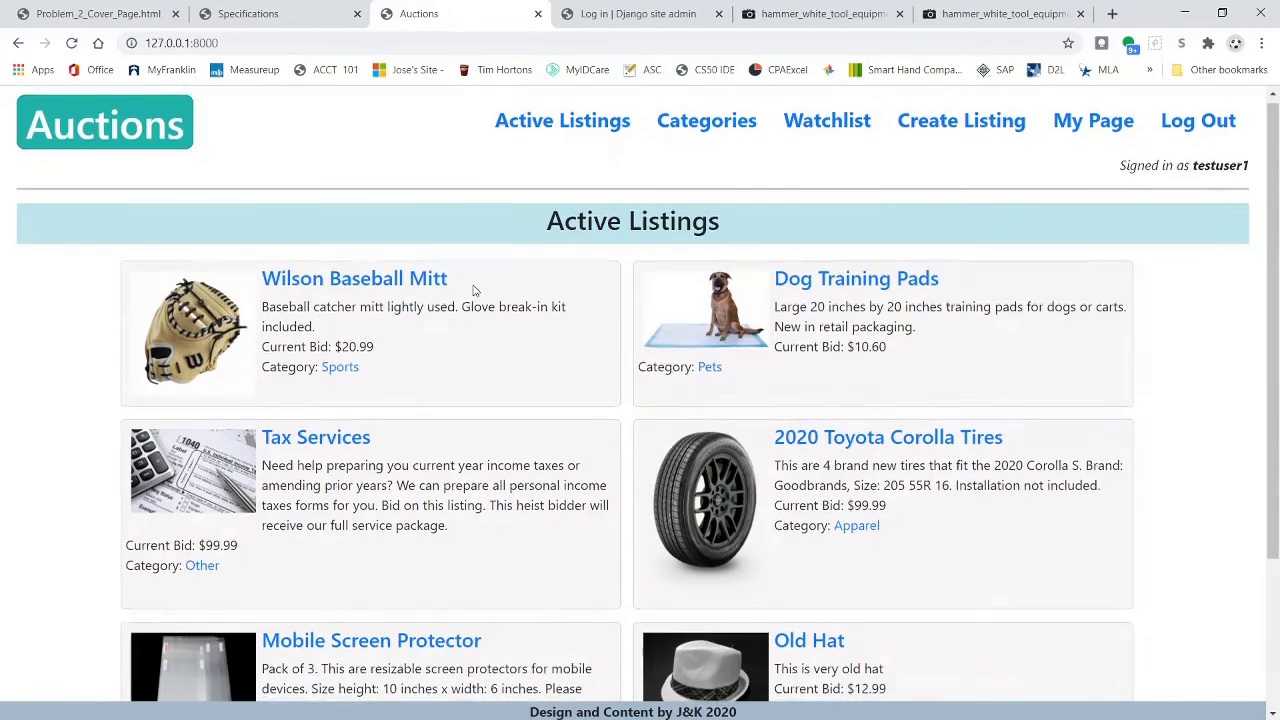
{"action": "scroll", "coordinate": [1115, 215], "scroll_direction": "down", "scroll_amount": 2}
{"action": "scroll", "coordinate": [1108, 228], "scroll_direction": "up", "scroll_amount": 2}
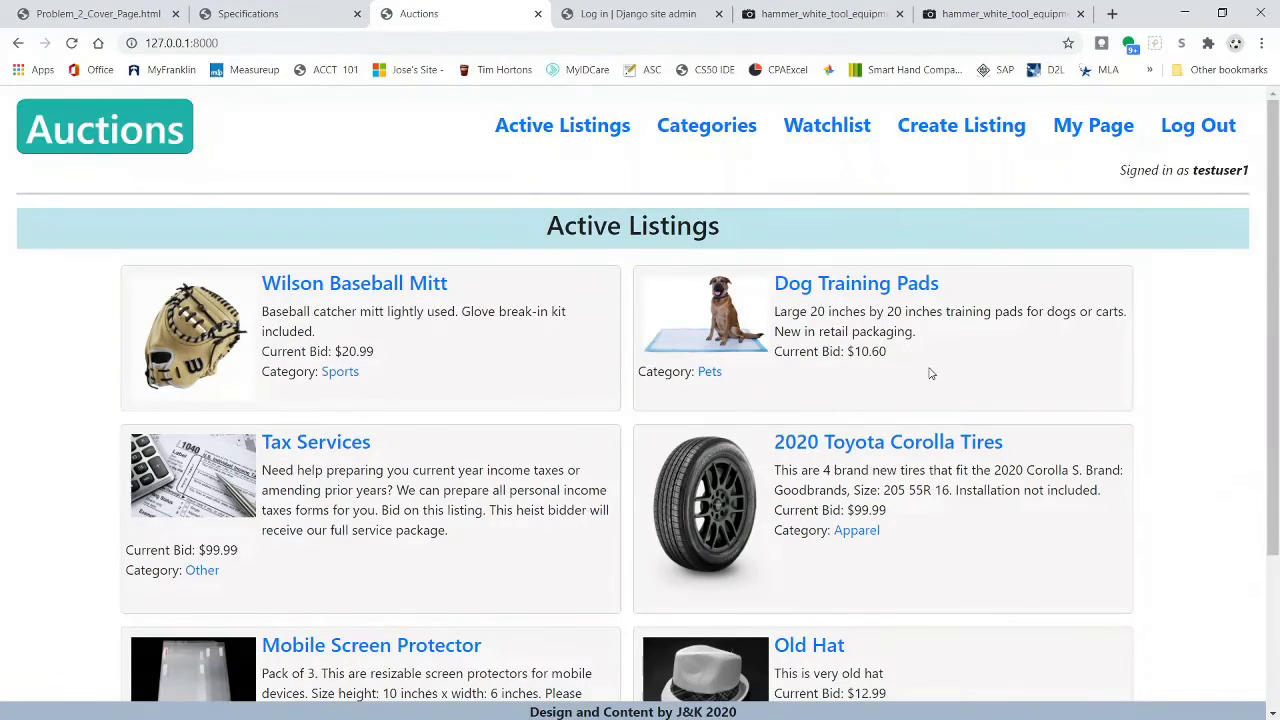
{"action": "scroll", "coordinate": [929, 371], "scroll_direction": "down", "scroll_amount": 2}
{"action": "left_click", "coordinate": [808, 591]}
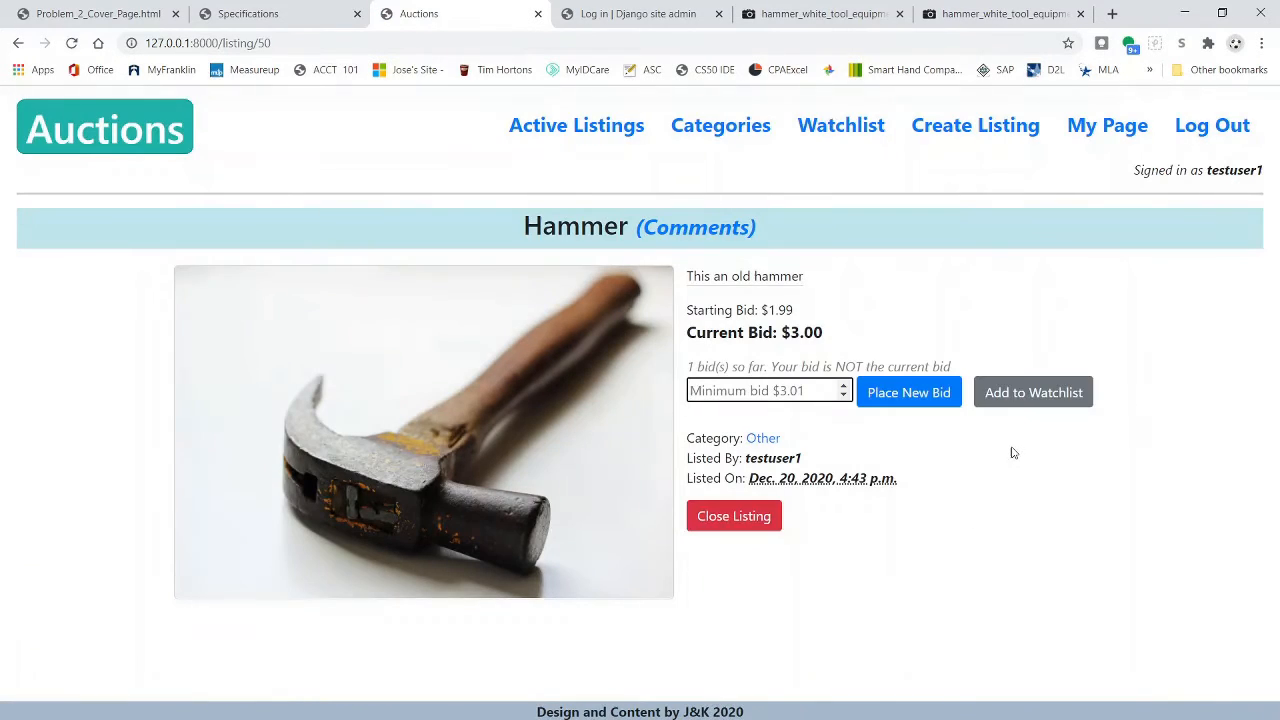
{"action": "left_click", "coordinate": [755, 524]}
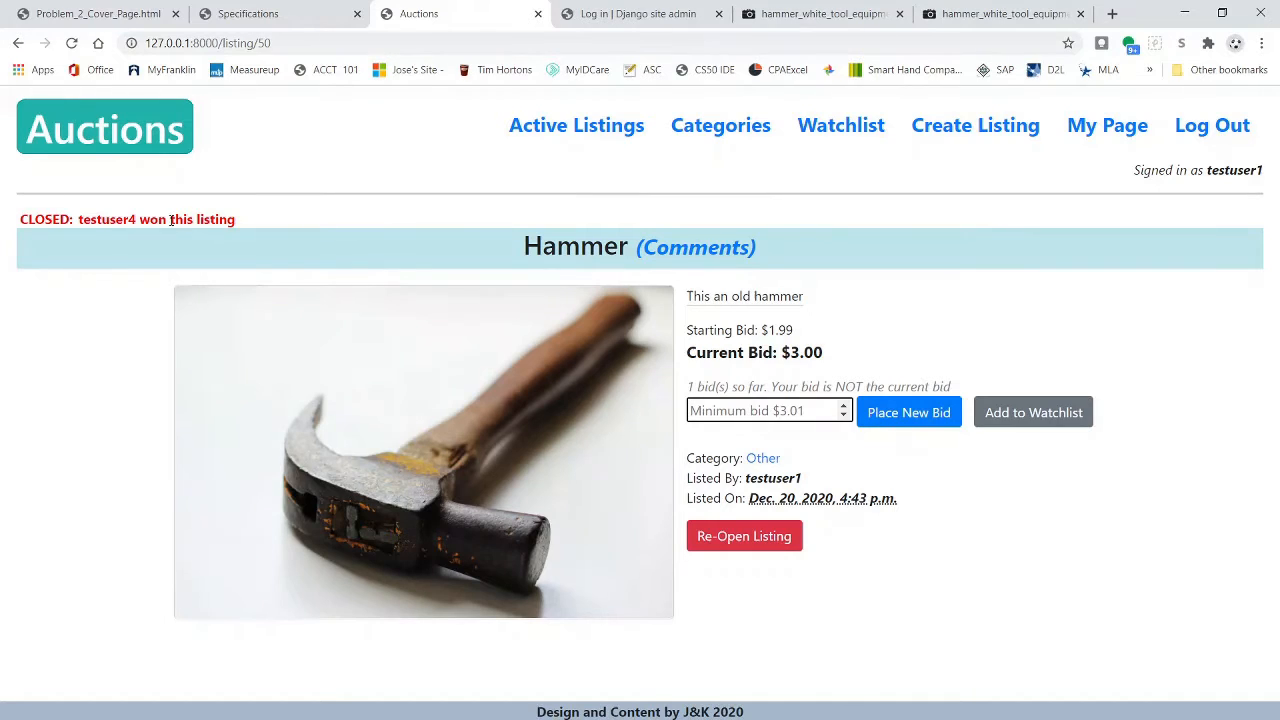
Check off specification 4d on winning a closed auction, and highlight the winner notice on the closed Hammer listing.
{"action": "left_click", "coordinate": [233, 14]}
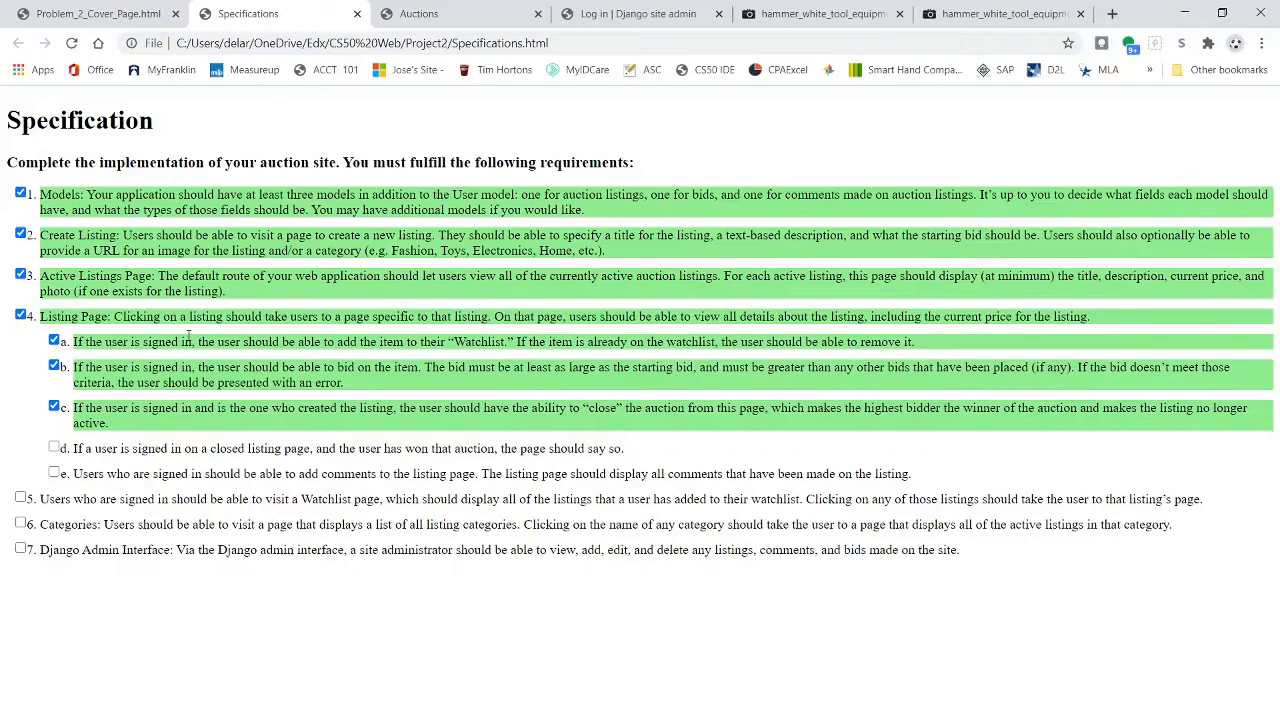
{"action": "left_click", "coordinate": [55, 449]}
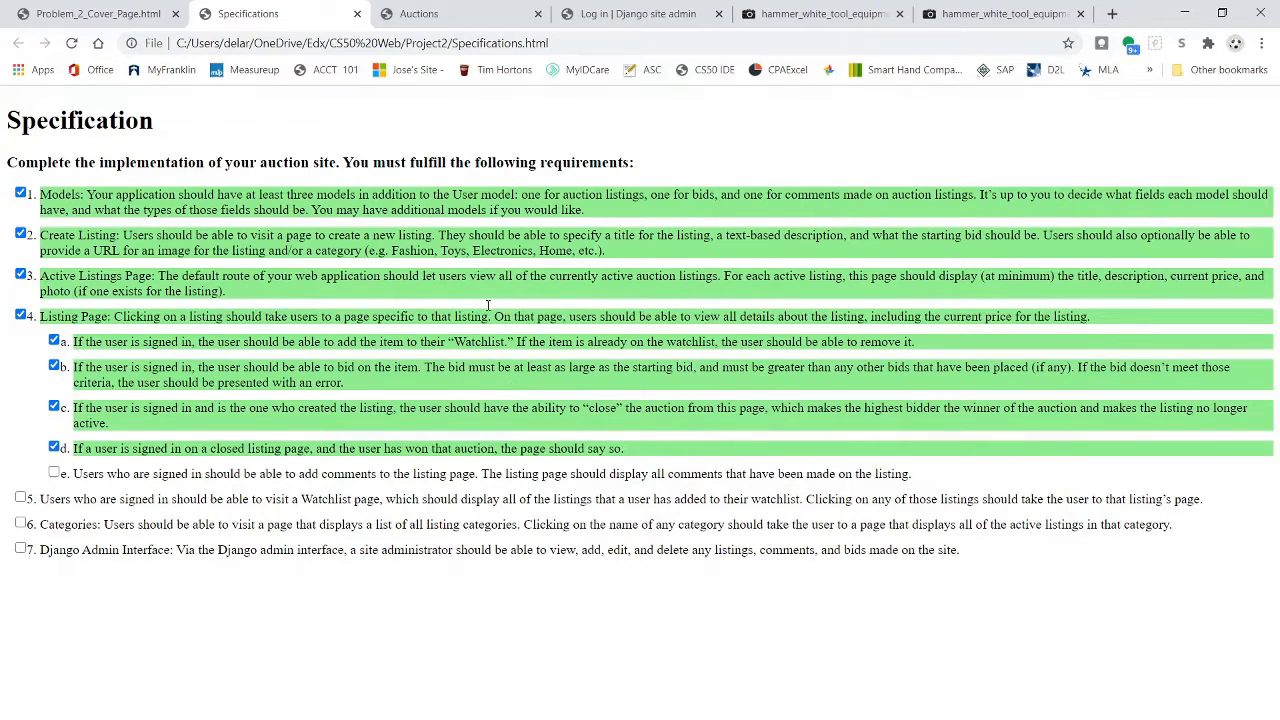
{"action": "left_click", "coordinate": [420, 14]}
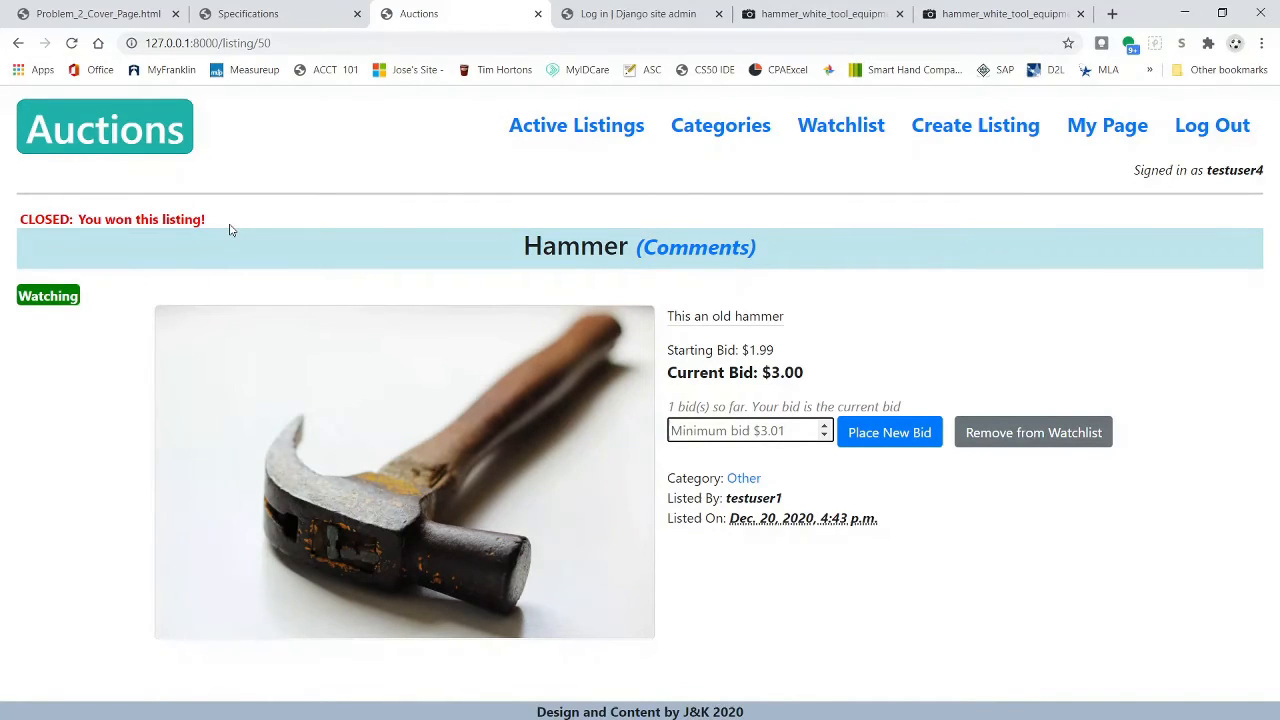
{"action": "left_click_drag", "start_coordinate": [29, 214], "coordinate": [251, 224]}
{"action": "left_click", "coordinate": [127, 232]}
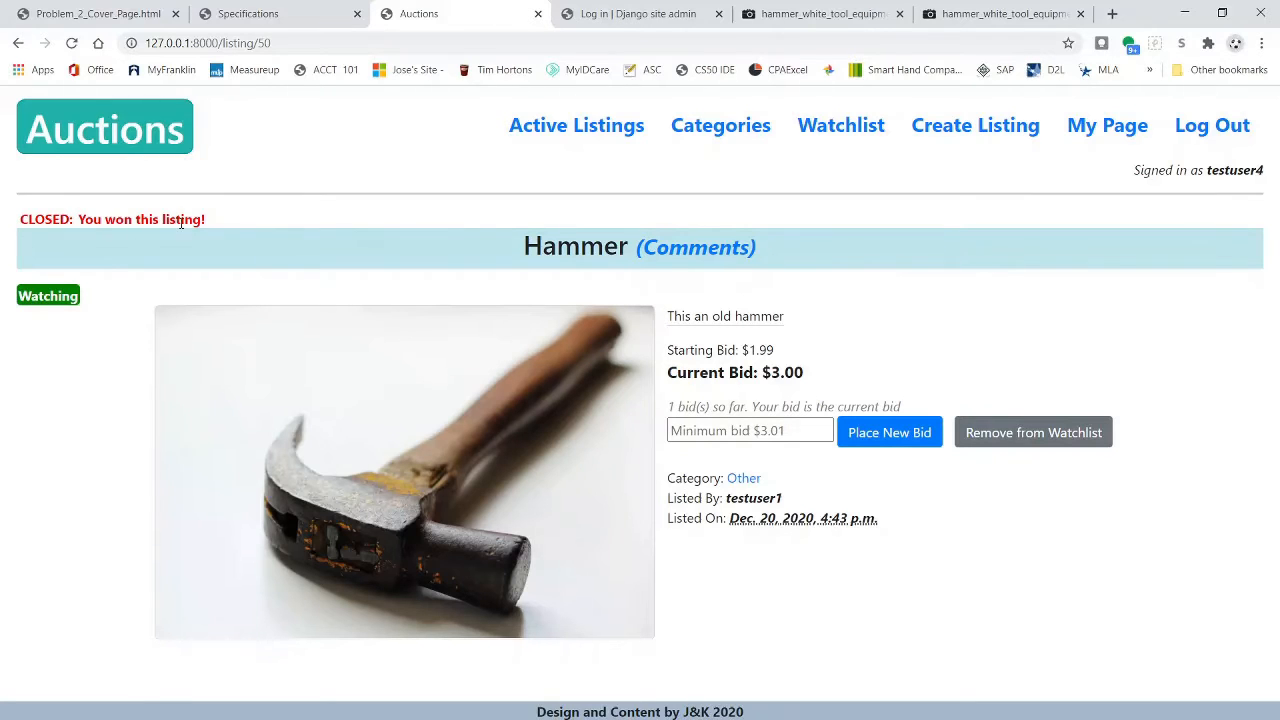
Check off specification 4e on comments, and open the comments page of the Wilson Baseball Mitt listing.
{"action": "key", "text": "ctrl+shift+Tab"}
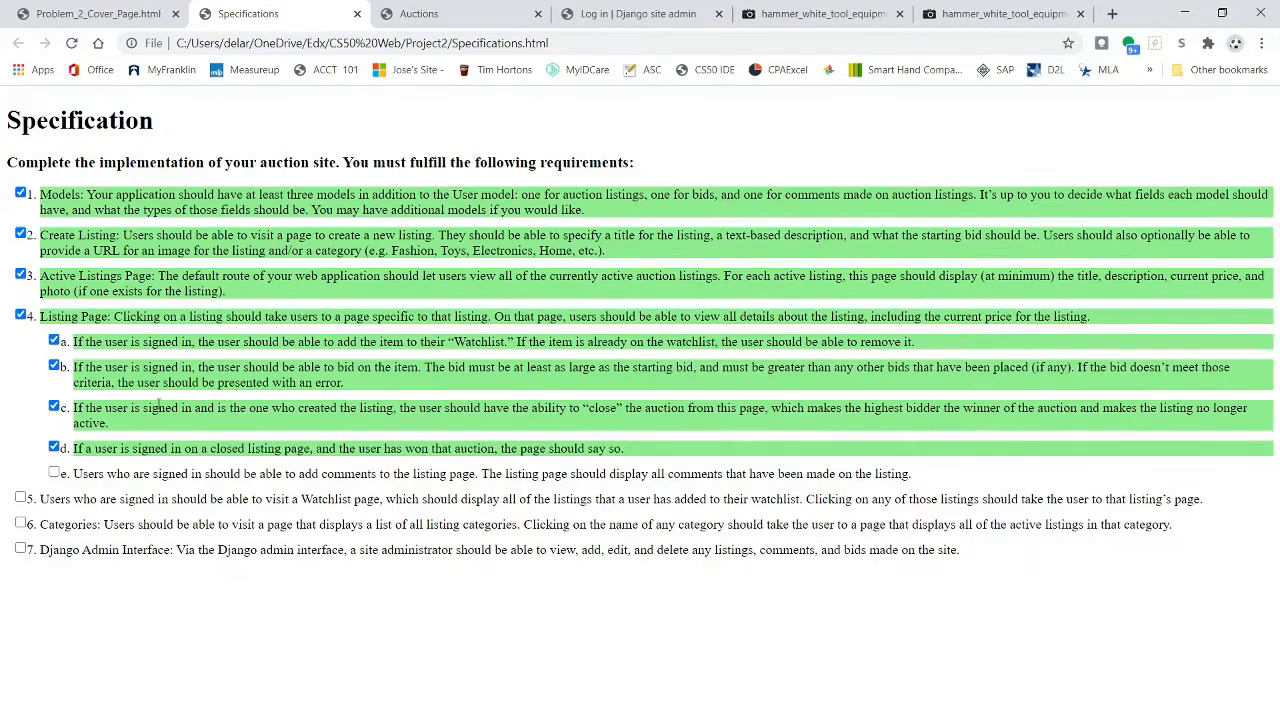
{"action": "left_click", "coordinate": [54, 473]}
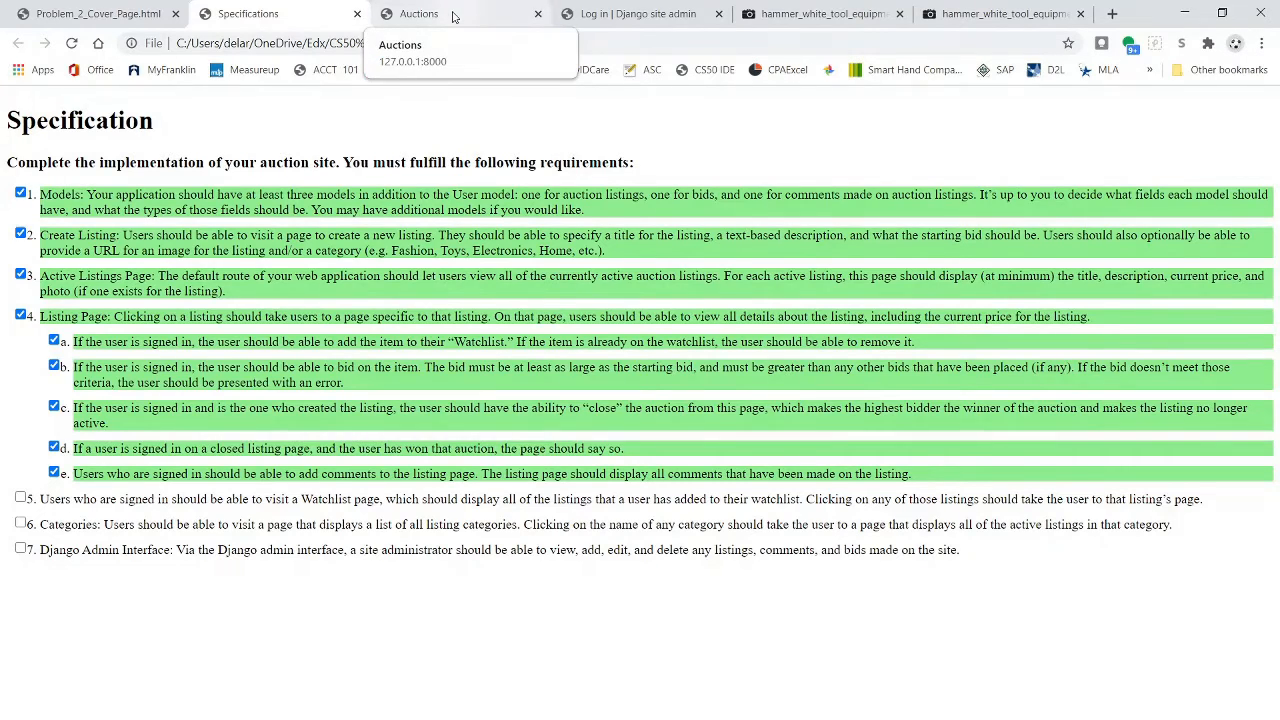
{"action": "left_click", "coordinate": [453, 15]}
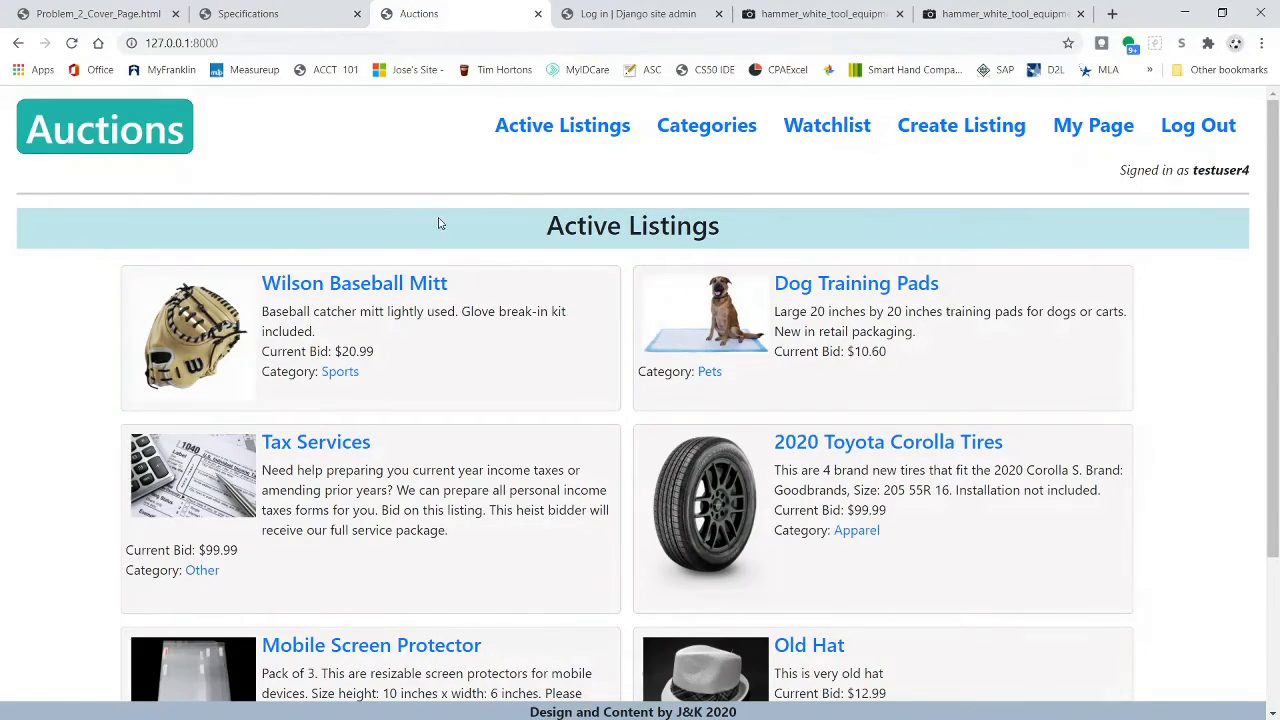
{"action": "left_click", "coordinate": [347, 289]}
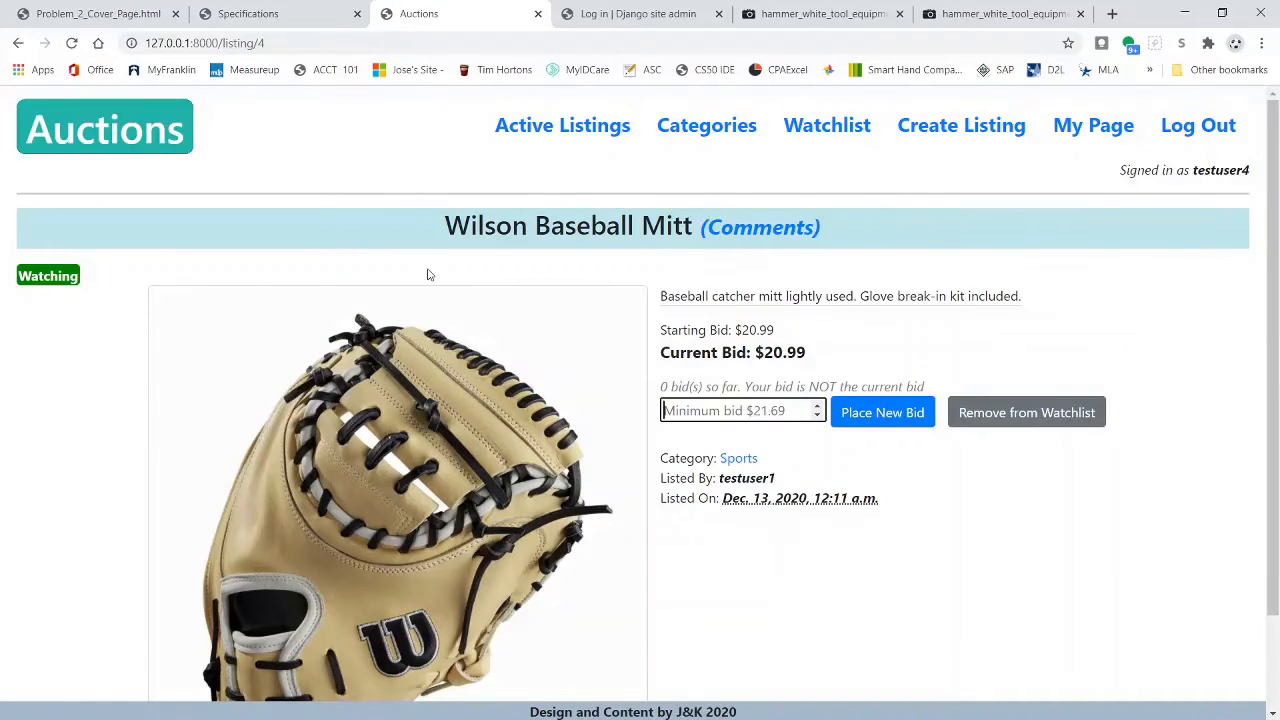
{"action": "left_click", "coordinate": [759, 238]}
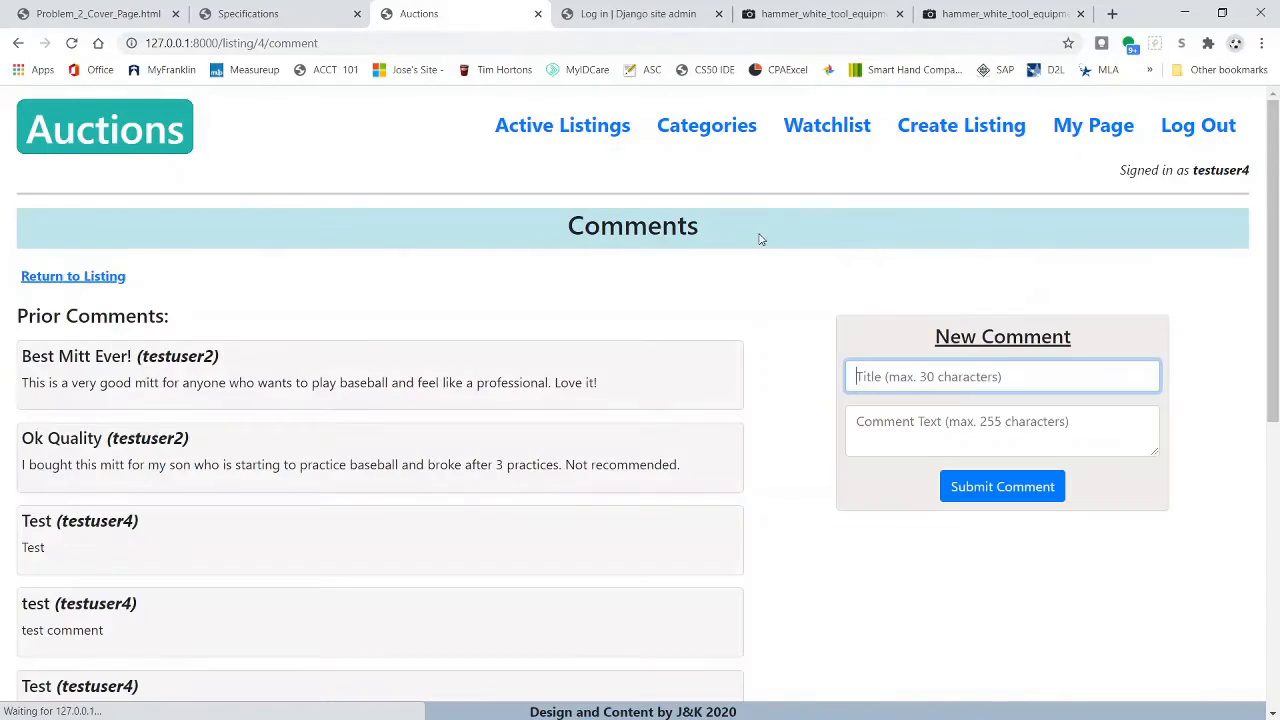
{"action": "scroll", "coordinate": [343, 366], "scroll_direction": "down", "scroll_amount": 5}
{"action": "scroll", "coordinate": [403, 334], "scroll_direction": "up", "scroll_amount": 5}
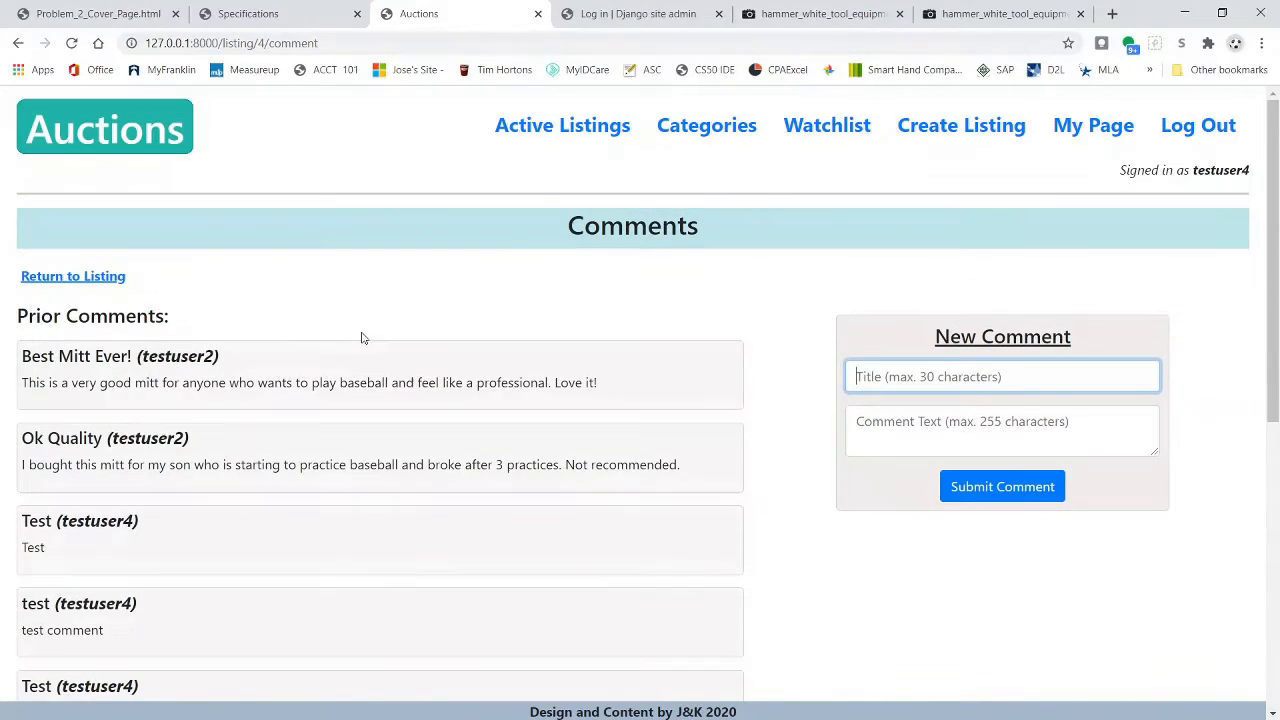
Submit a comment titled "brand new comment" with the text "test", and check it in the list of prior comments.
{"action": "left_click", "coordinate": [1009, 383]}
{"action": "type", "text": "b"}
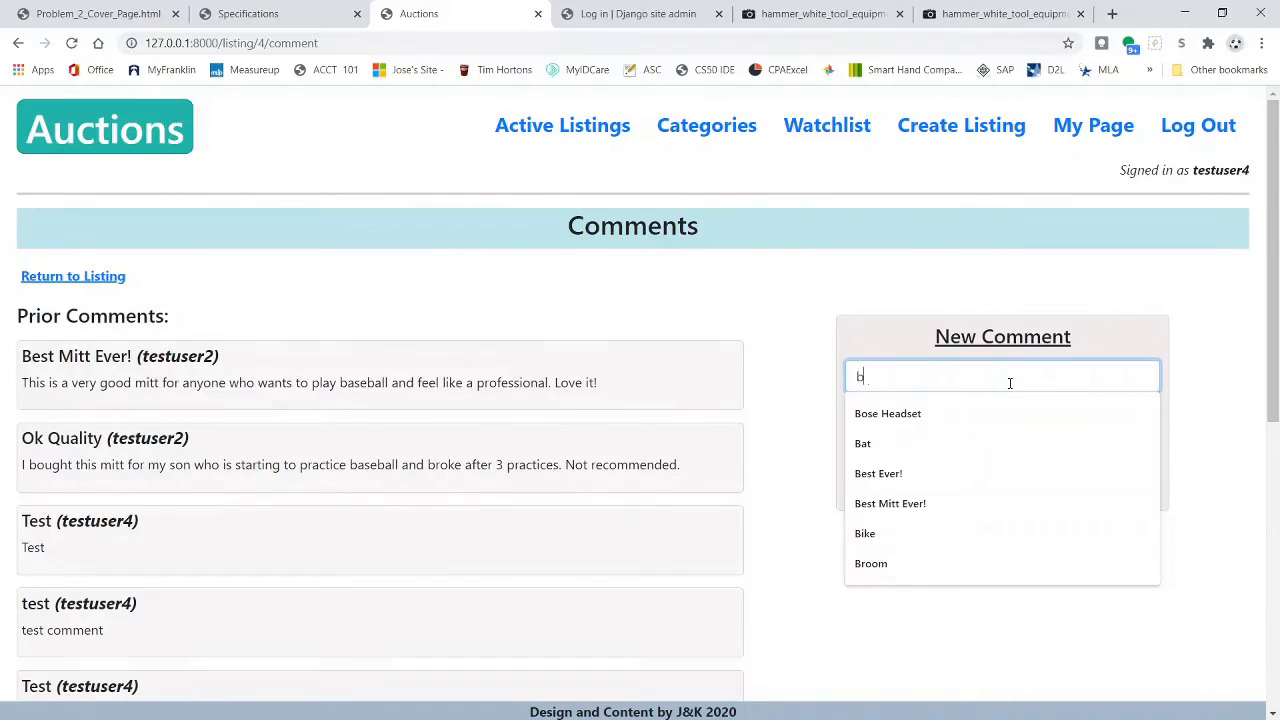
{"action": "type", "text": "rean"}
{"action": "key", "text": "ctrl+a"}
{"action": "type", "text": "brand new comment"}
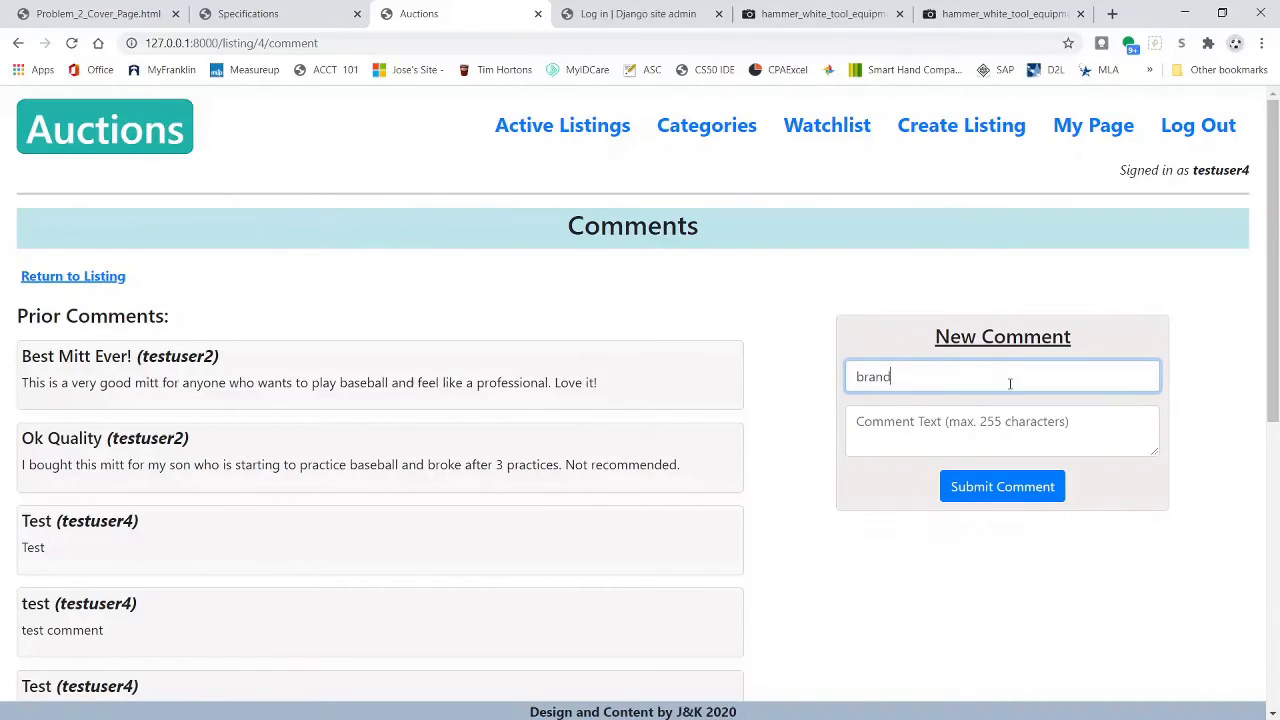
{"action": "key", "text": "Tab"}
{"action": "type", "text": "thes"}
{"action": "key", "text": "BackSpace"}
{"action": "key", "text": "BackSpace"}
{"action": "key", "text": "BackSpace"}
{"action": "type", "text": "est"}
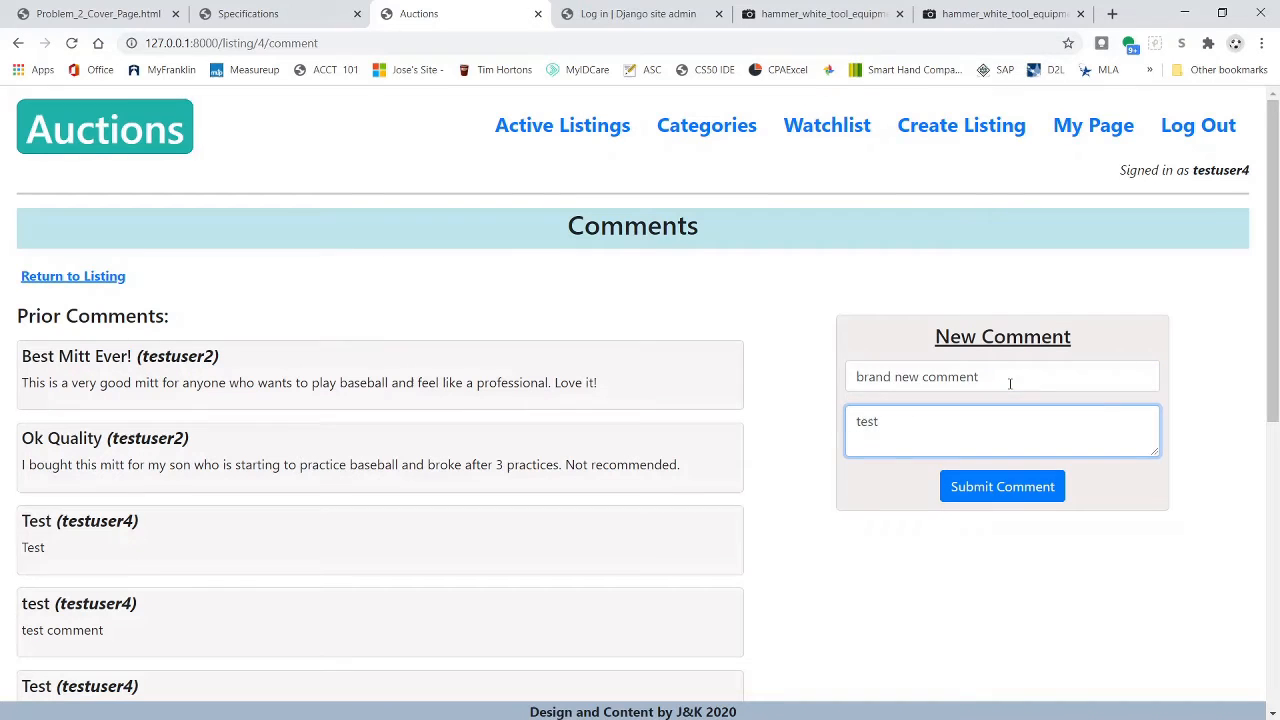
{"action": "left_click", "coordinate": [1015, 490]}
{"action": "scroll", "coordinate": [623, 463], "scroll_direction": "down", "scroll_amount": 9}
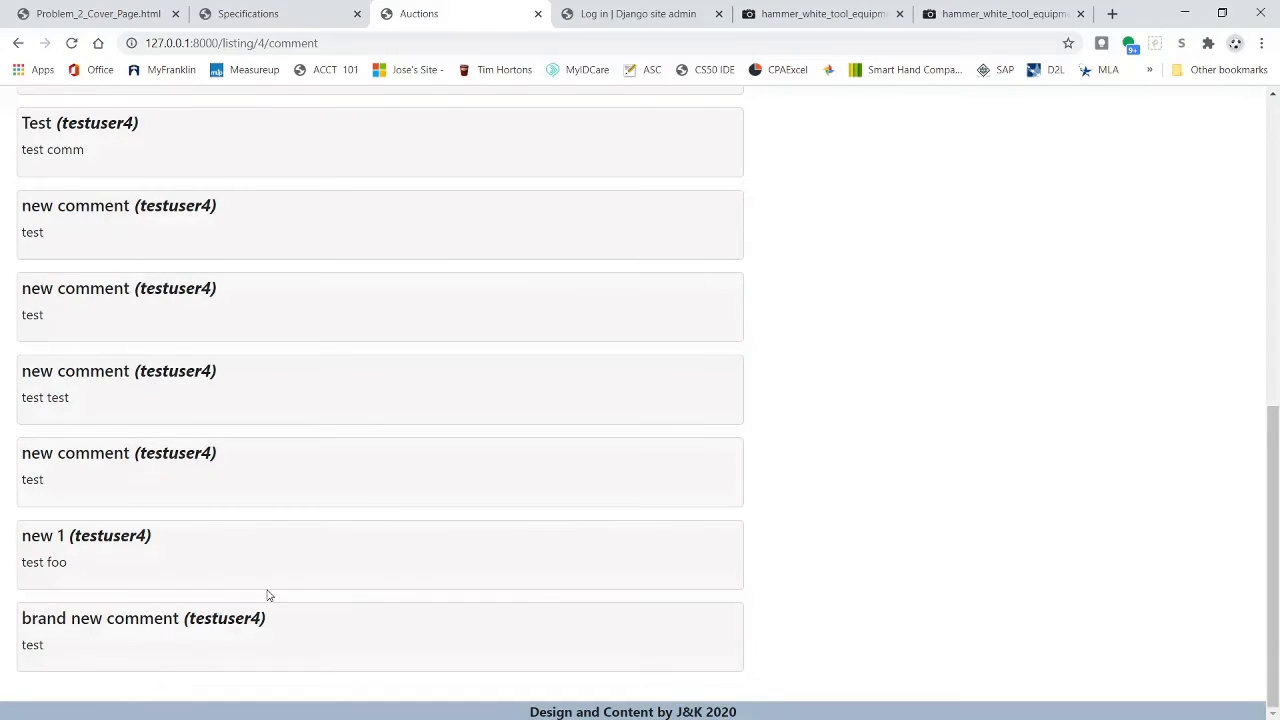
{"action": "scroll", "coordinate": [300, 570], "scroll_direction": "up", "scroll_amount": 10}
Check off specification 5 on the watchlist, and open the Hammer listing from the auction site's Watchlist page.
{"action": "key", "text": "ctrl+shift+Tab"}
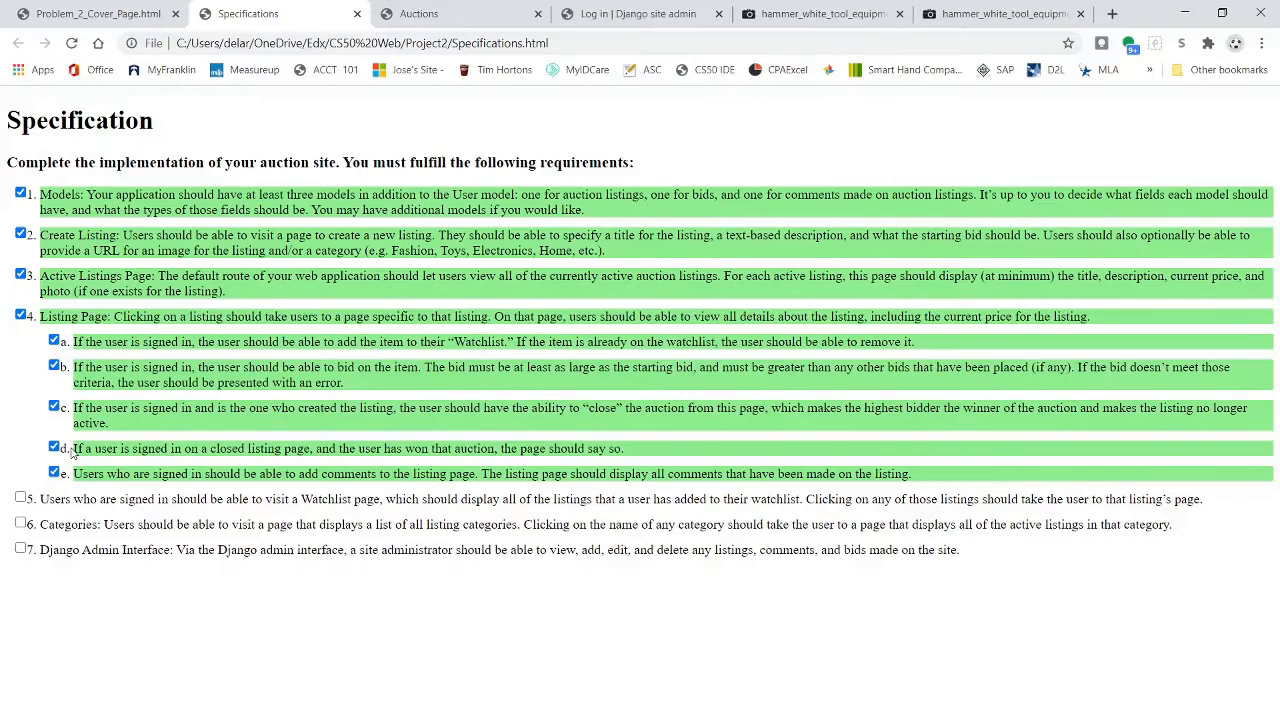
{"action": "left_click", "coordinate": [20, 497]}
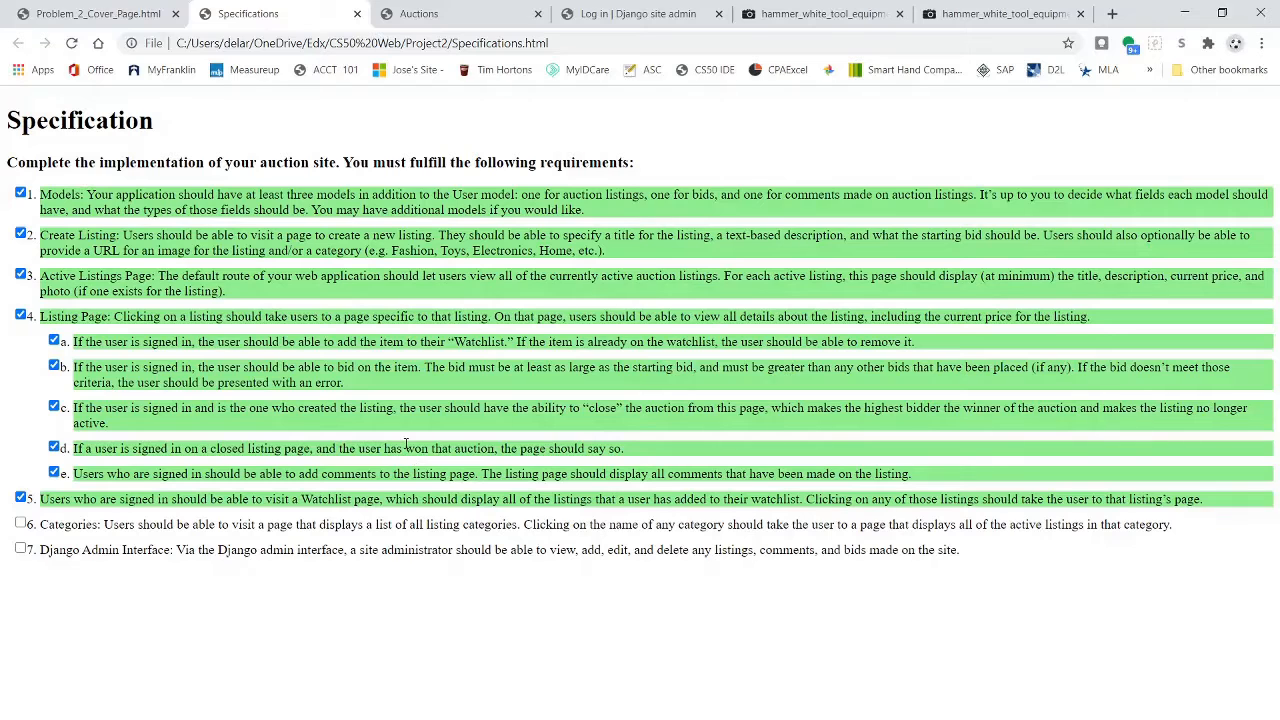
{"action": "left_click", "coordinate": [420, 14]}
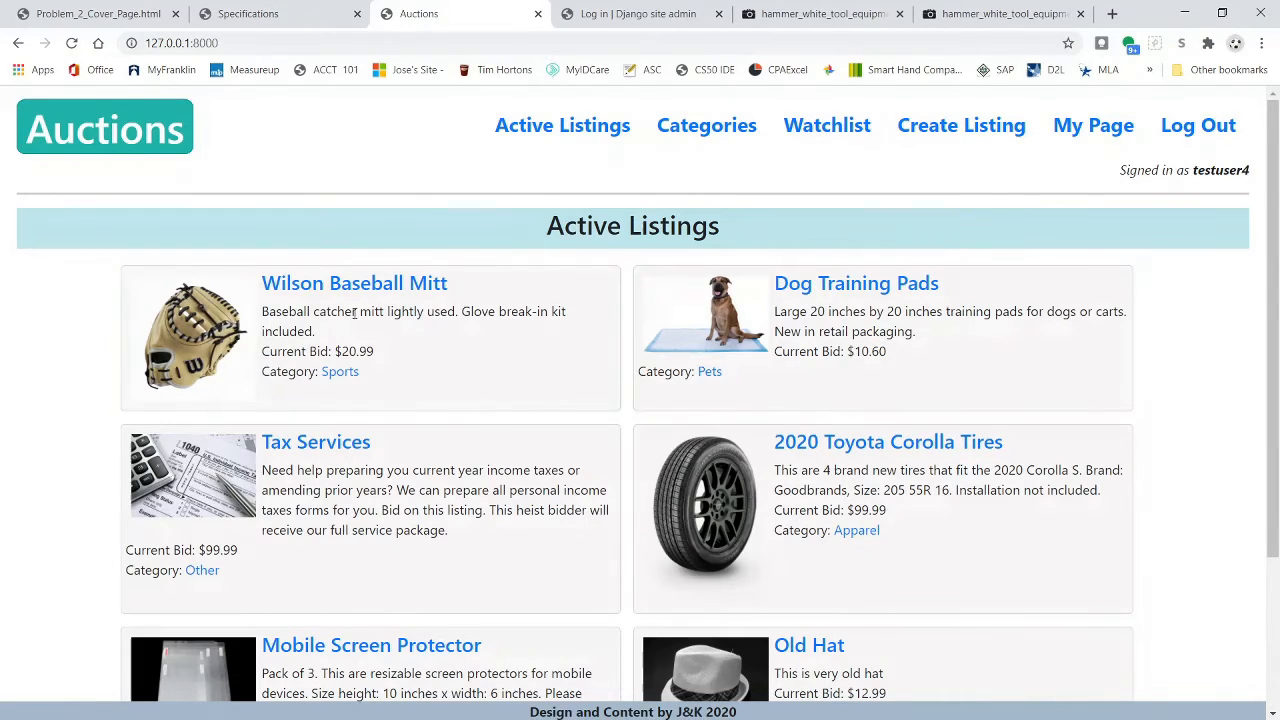
{"action": "left_click", "coordinate": [827, 125]}
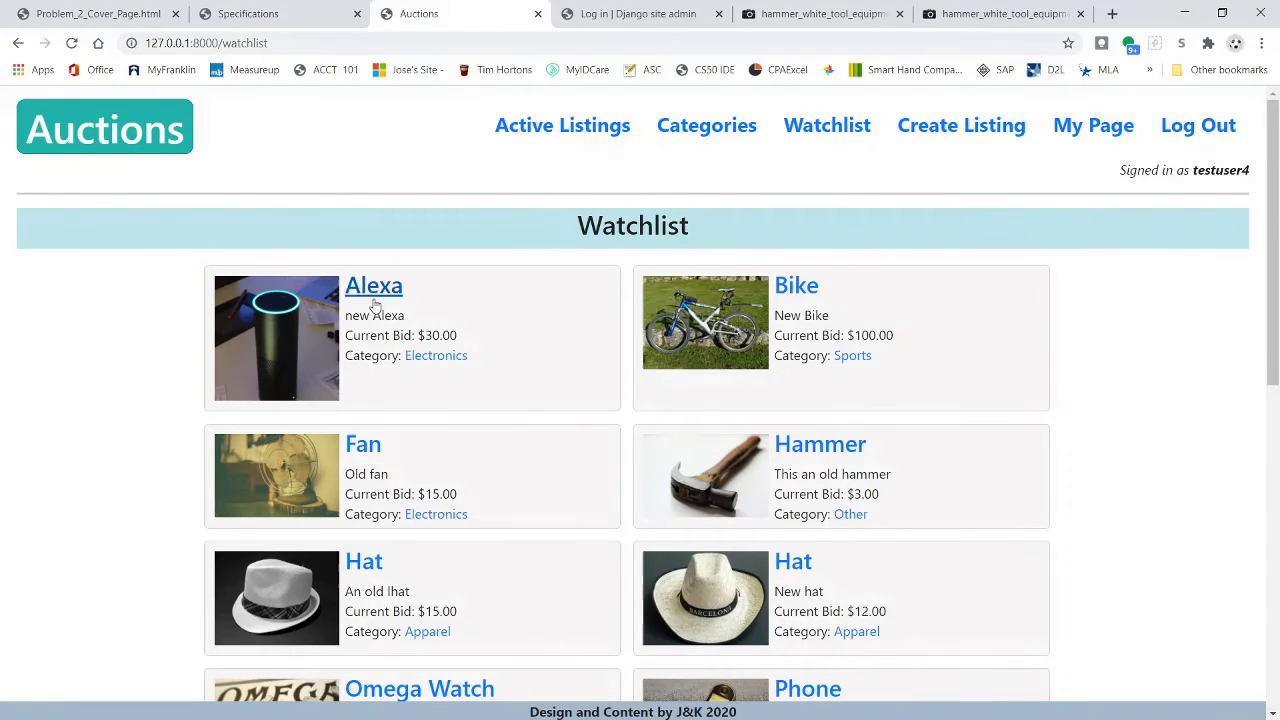
{"action": "left_click", "coordinate": [814, 447]}
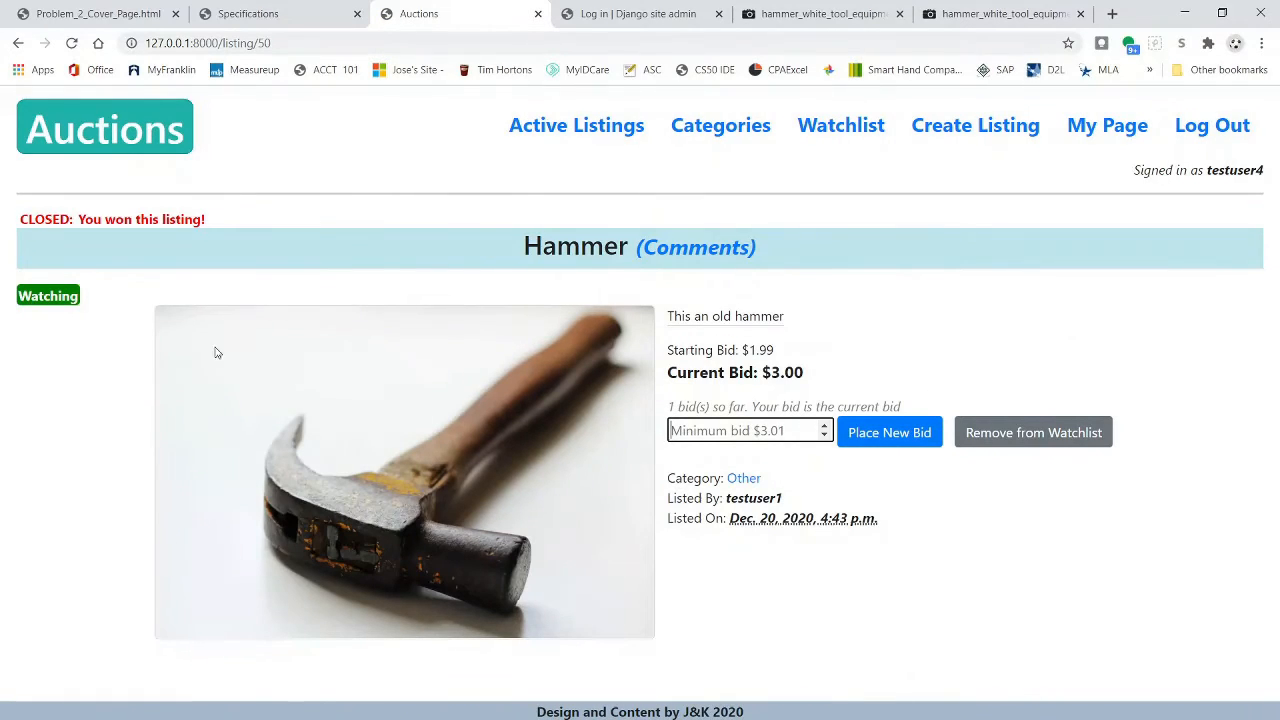
Check off specification 6 on categories, and open the Tax Services listing from the Other category.
{"action": "key", "text": "ctrl+shift+Tab"}
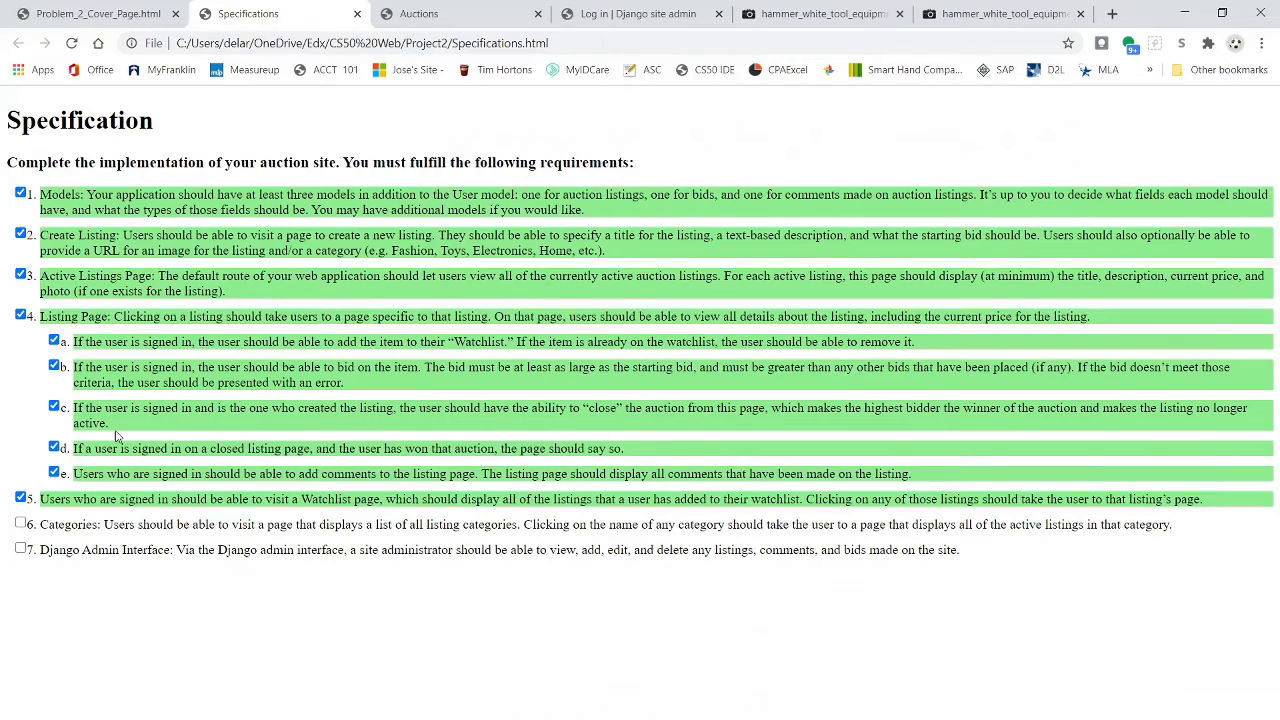
{"action": "left_click", "coordinate": [21, 523]}
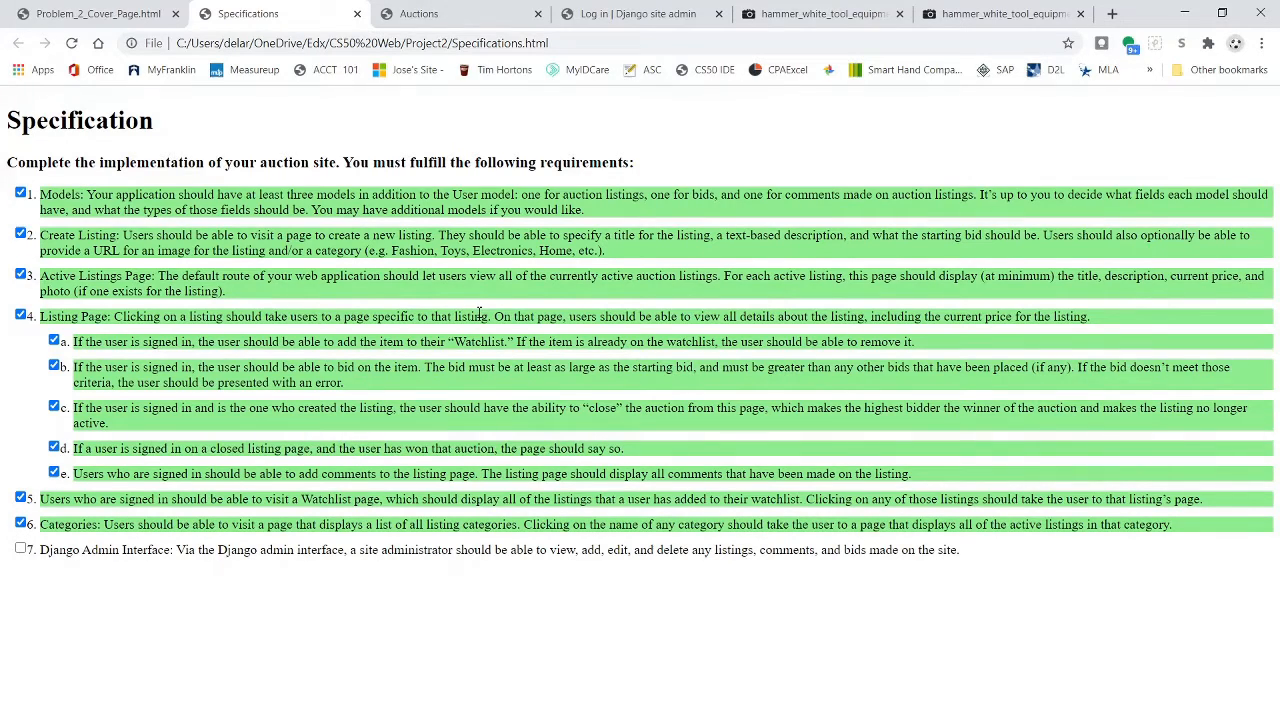
{"action": "left_click", "coordinate": [445, 14]}
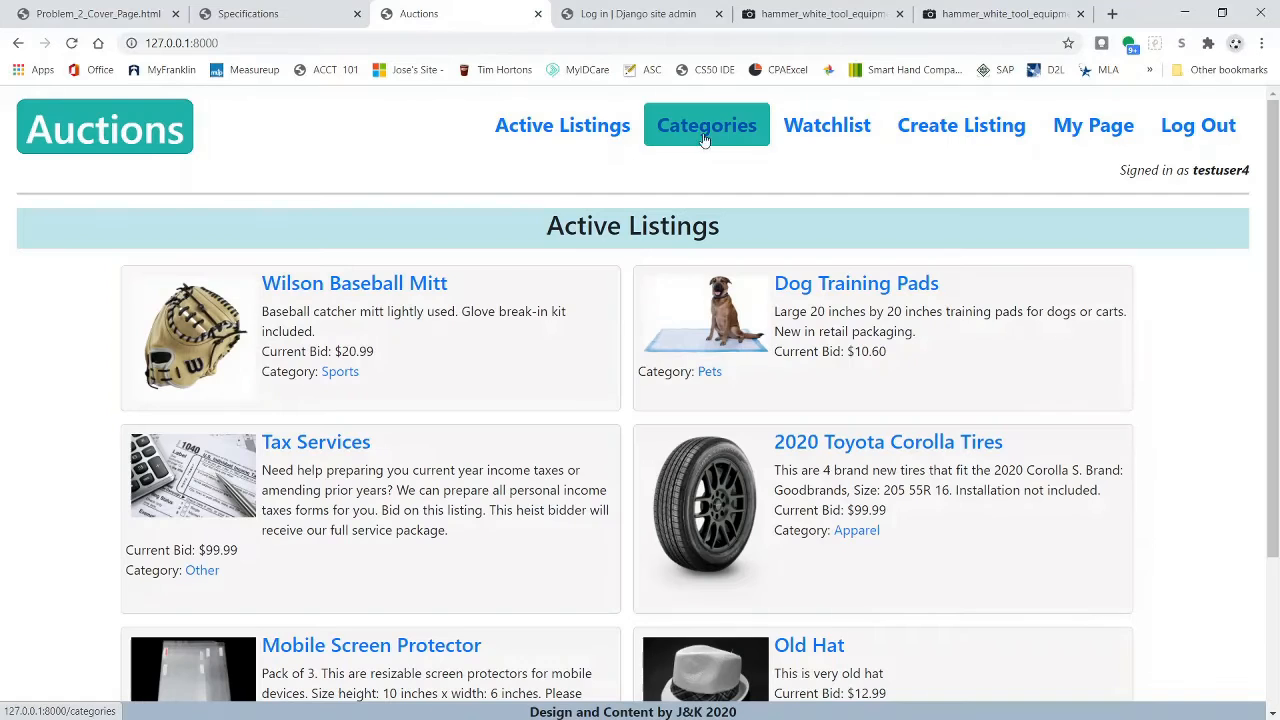
{"action": "left_click", "coordinate": [715, 127]}
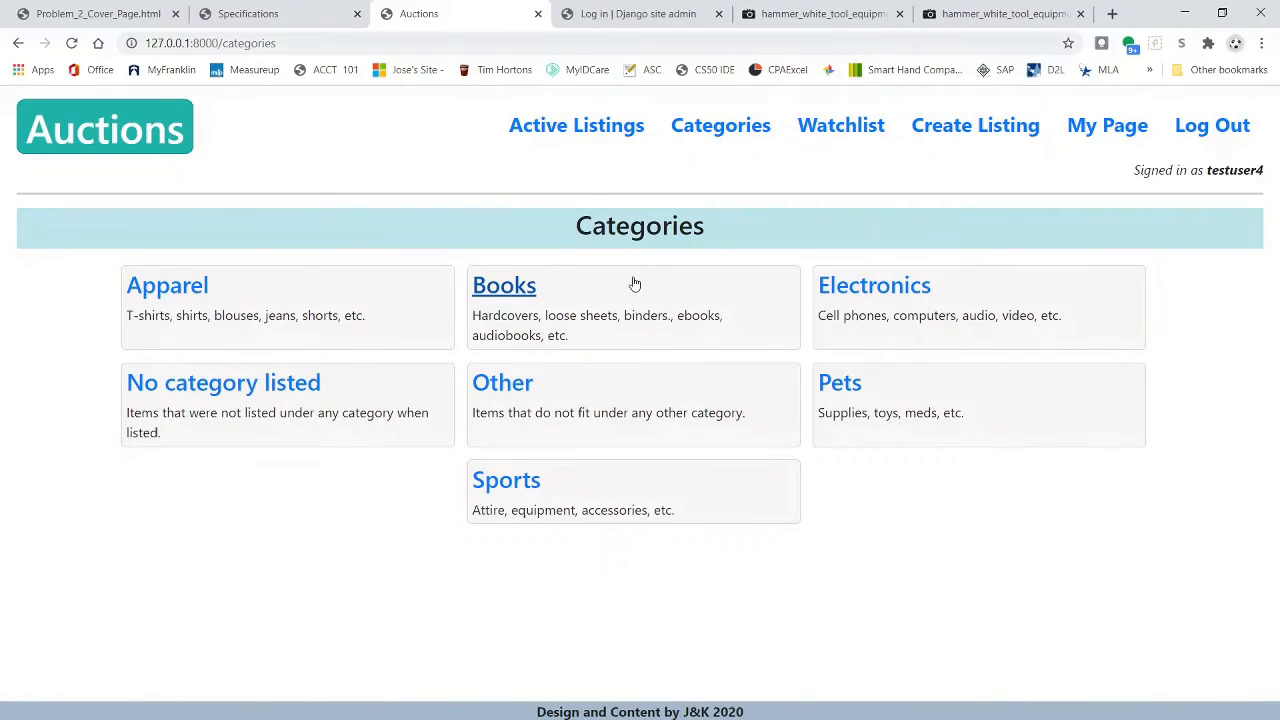
{"action": "left_click", "coordinate": [504, 390]}
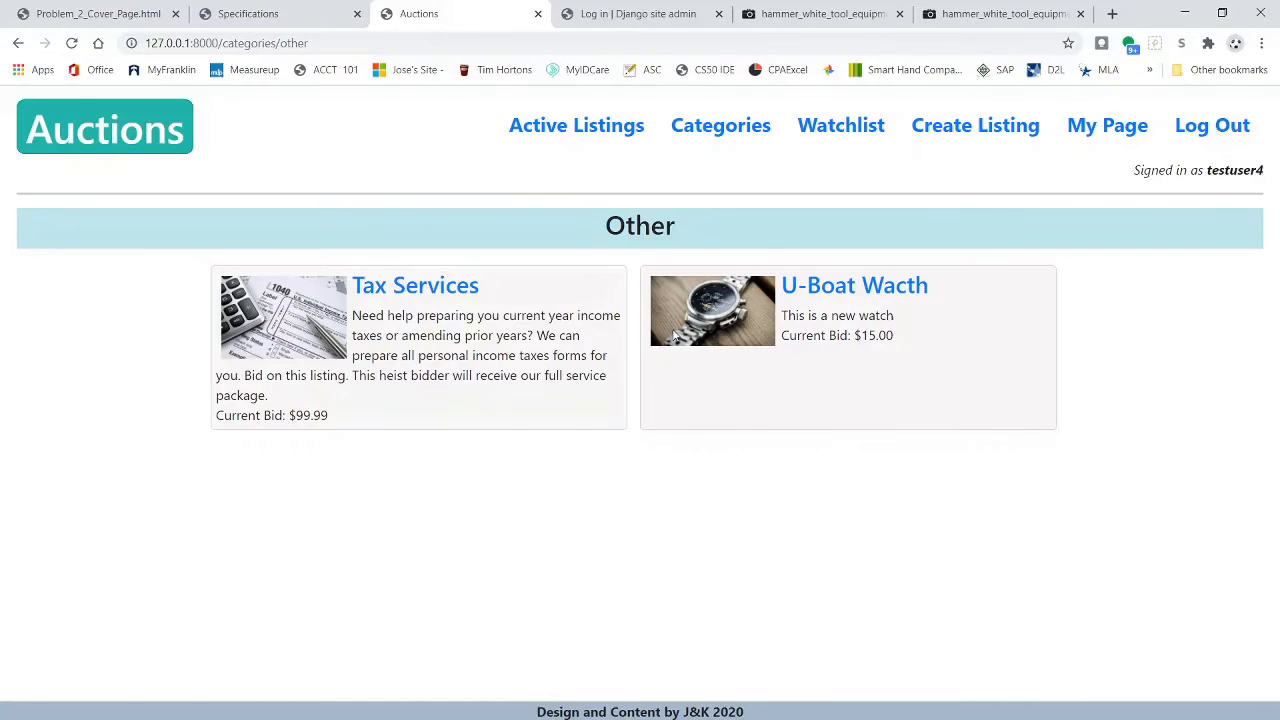
{"action": "left_click", "coordinate": [386, 288]}
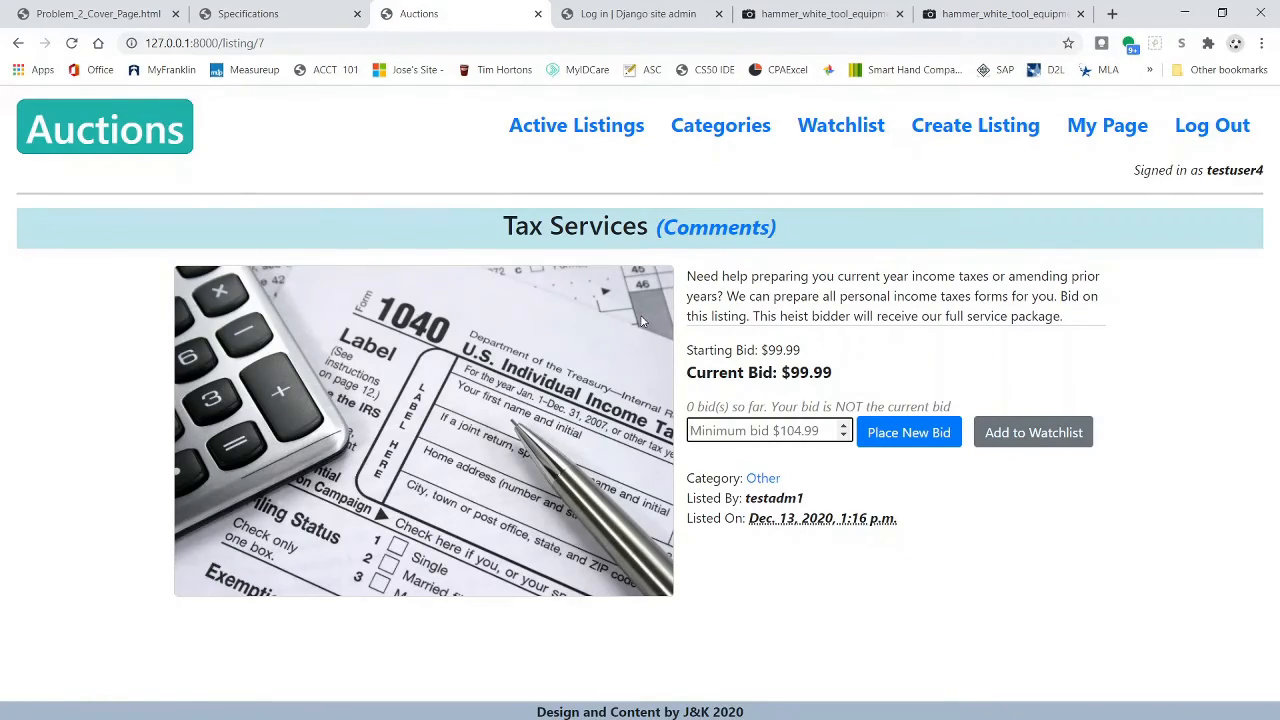
{"action": "left_click", "coordinate": [730, 139]}
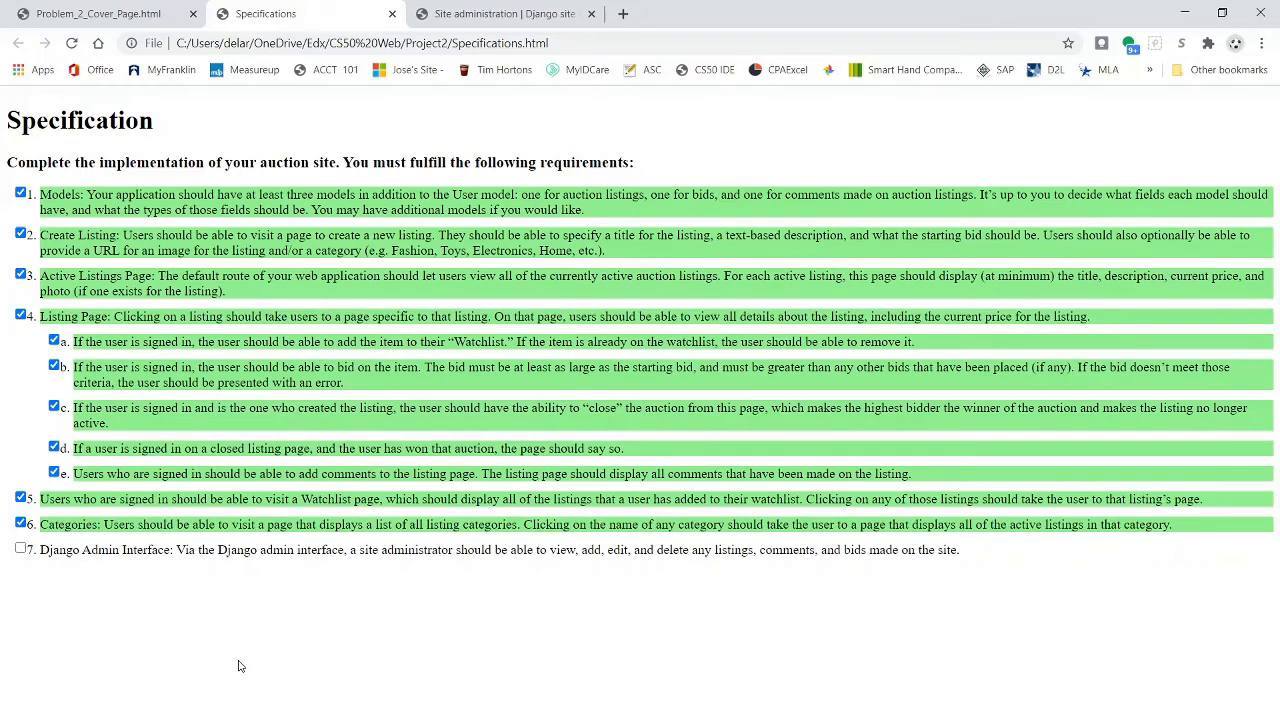
Check off specification 7 on the Django admin interface, review the site administration page's models and recent actions, and return to the specifications.
{"action": "left_click", "coordinate": [21, 549]}
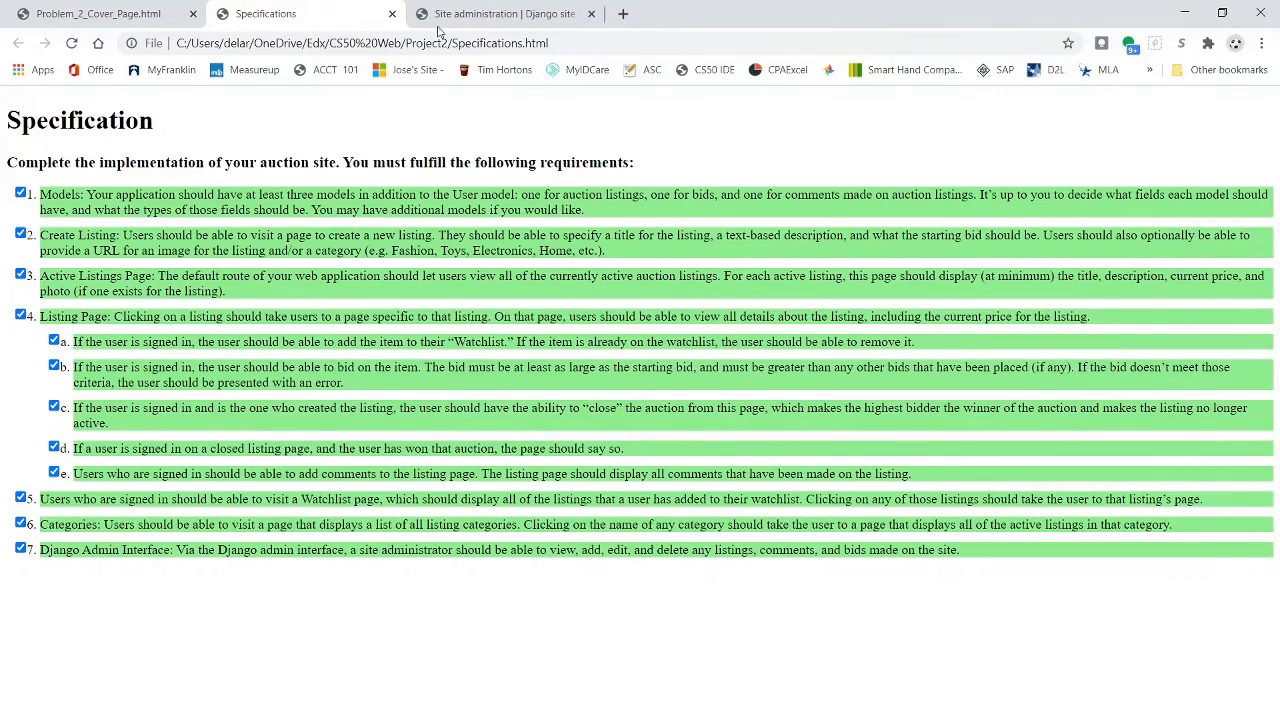
{"action": "left_click", "coordinate": [503, 15]}
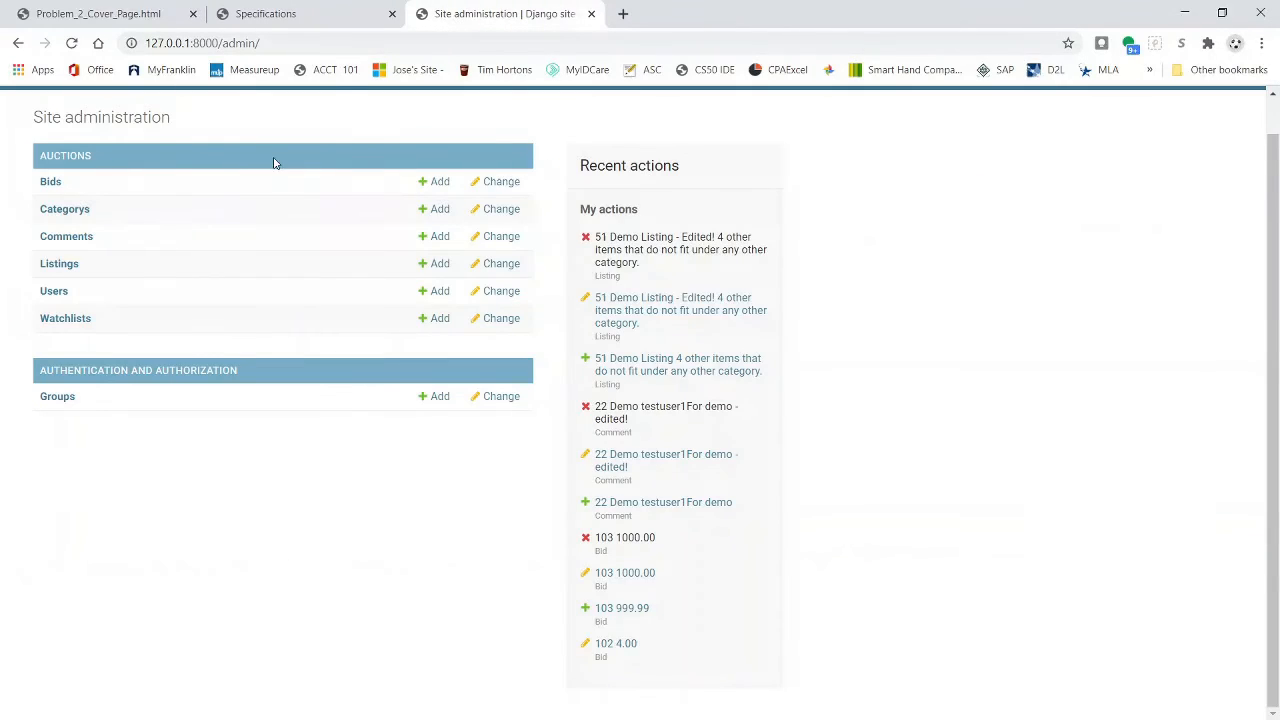
{"action": "scroll", "coordinate": [140, 225], "scroll_direction": "up", "scroll_amount": 1}
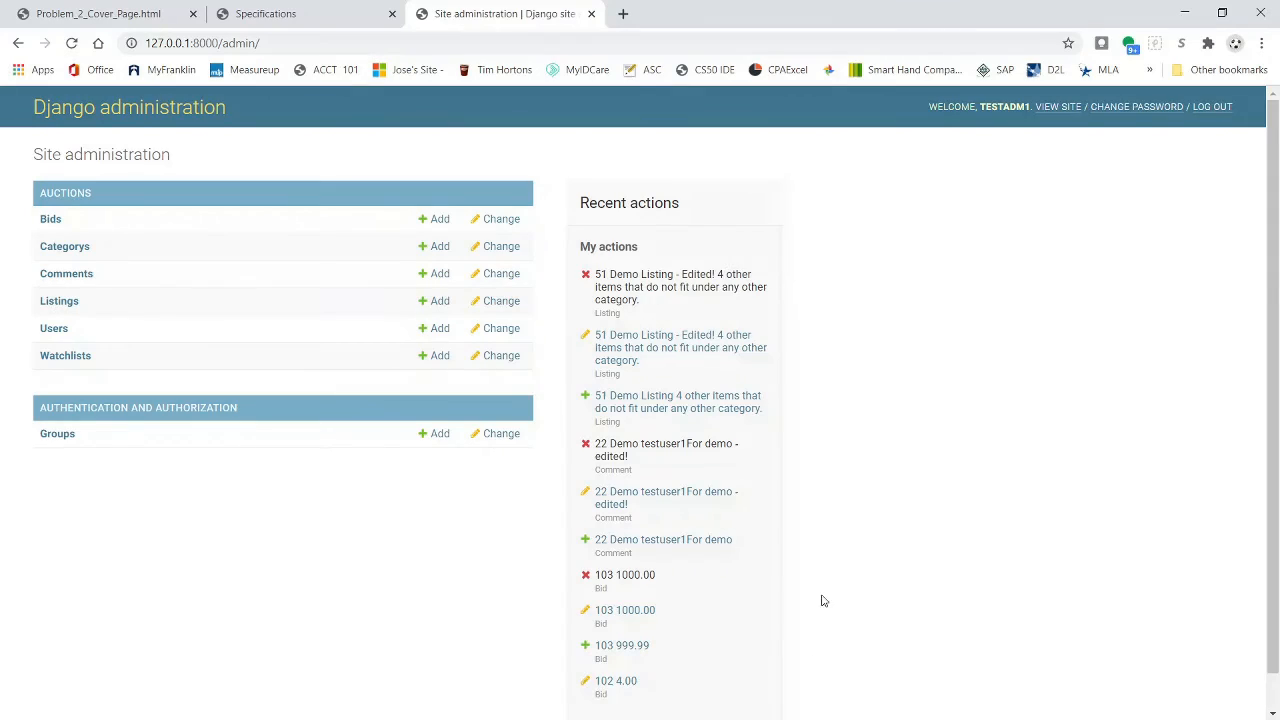
{"action": "scroll", "coordinate": [810, 605], "scroll_direction": "down", "scroll_amount": 1}
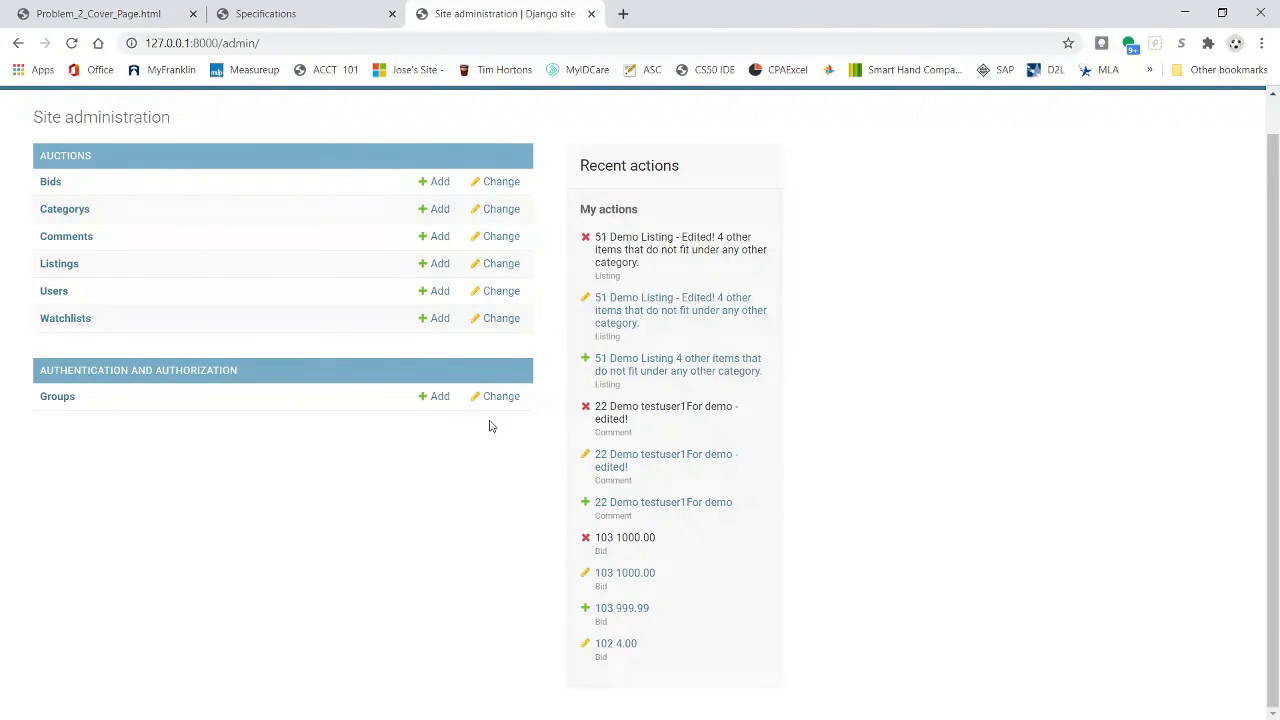
{"action": "scroll", "coordinate": [370, 470], "scroll_direction": "up", "scroll_amount": 1}
{"action": "left_click", "coordinate": [262, 14]}
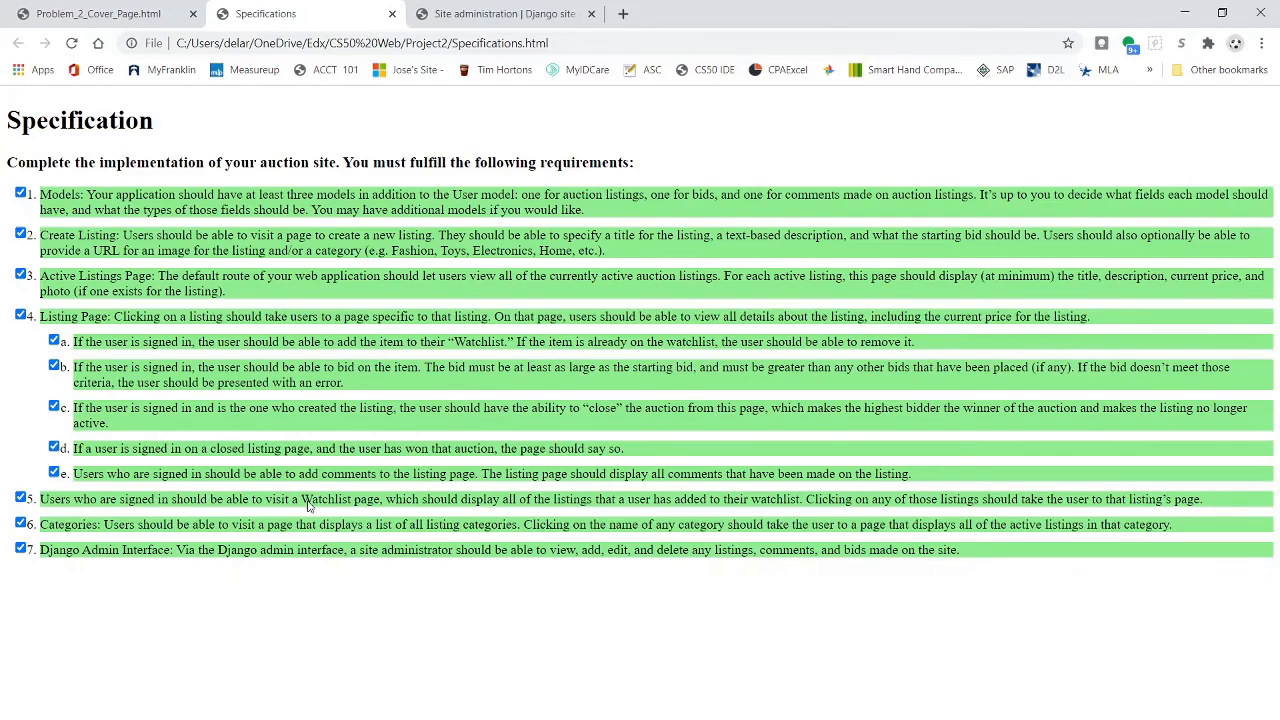